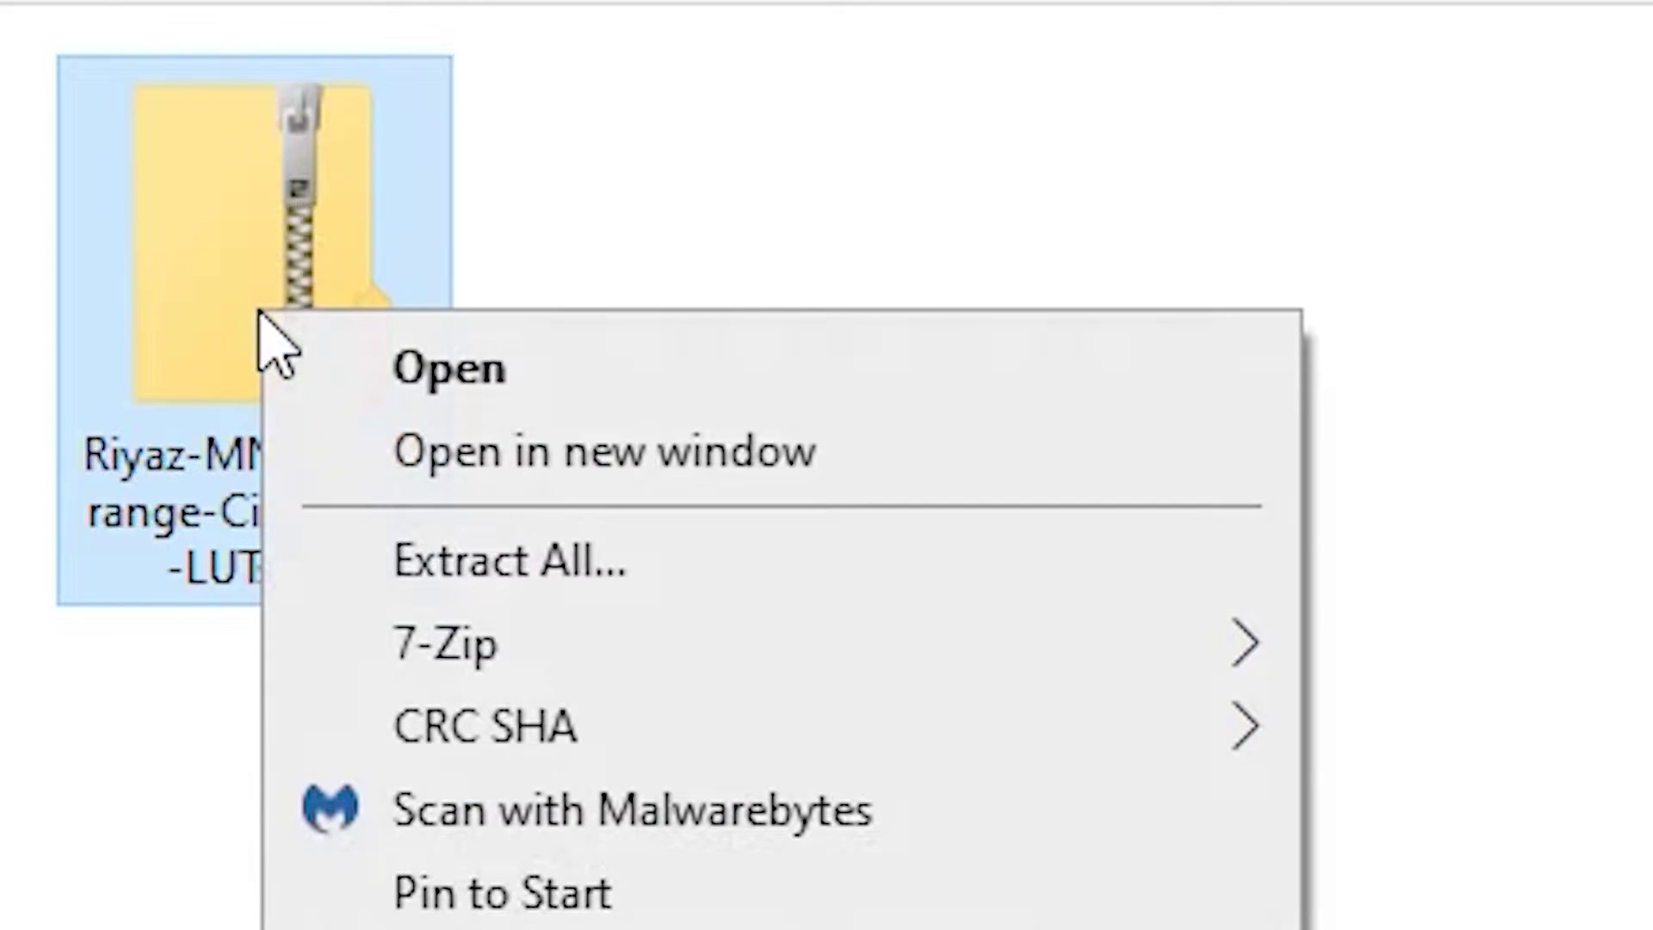
Extract the teal-and-orange LUT zip, open its .cube folder and select every file.
click(543, 555)
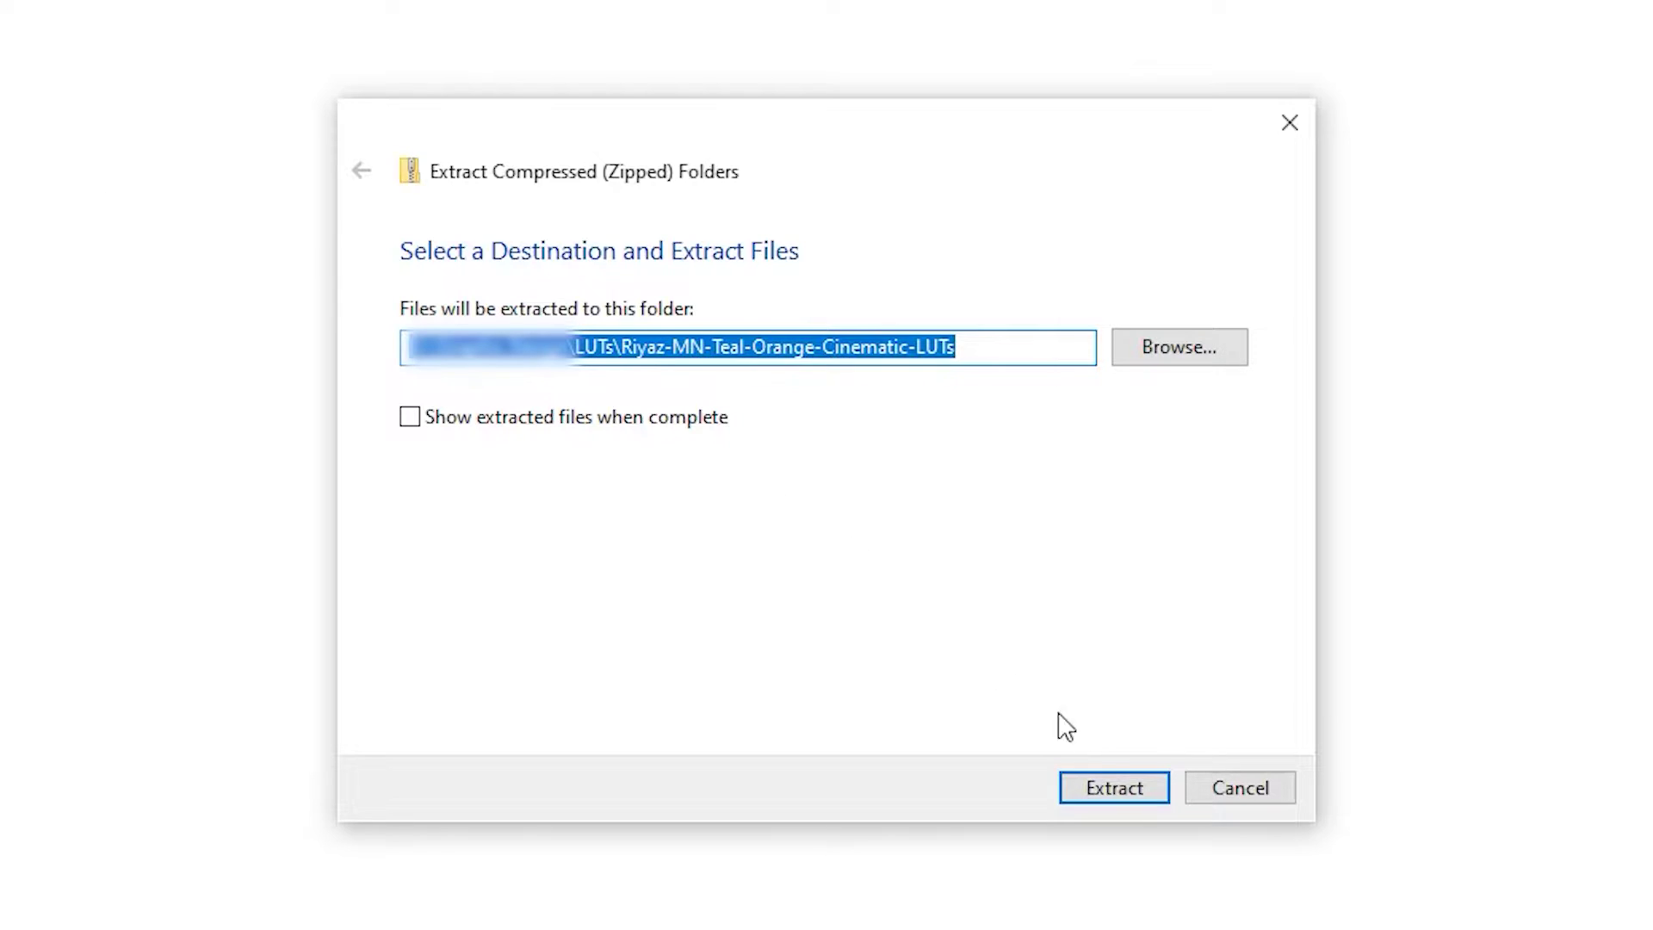
click(1115, 788)
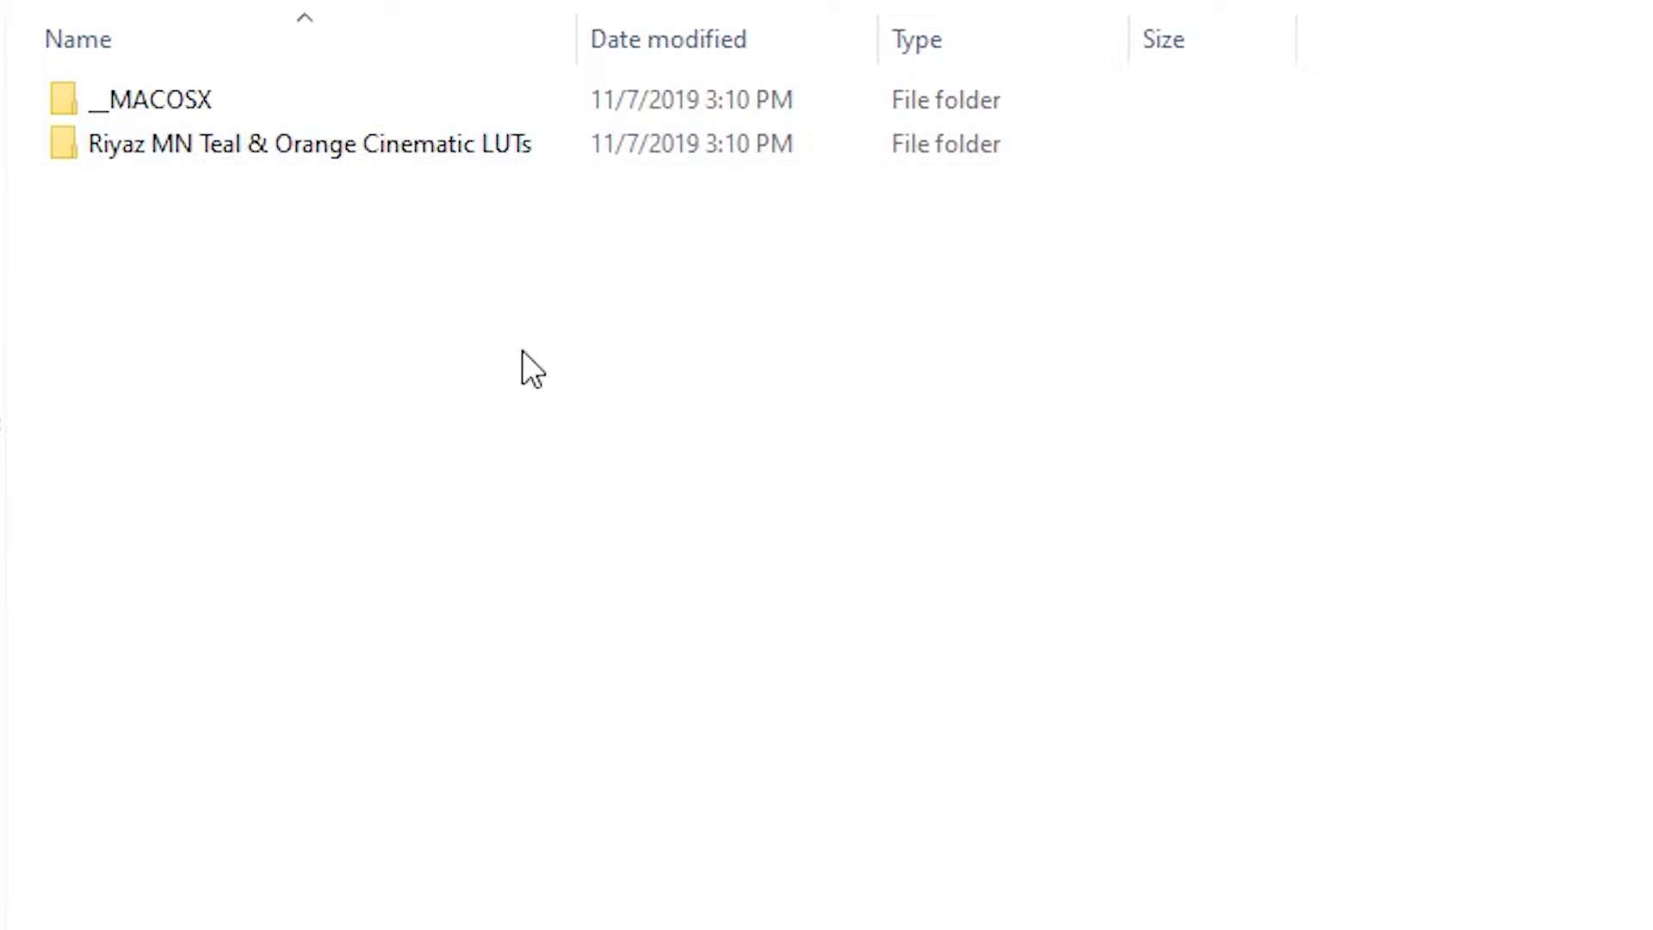
double_click(363, 143)
double_click(317, 101)
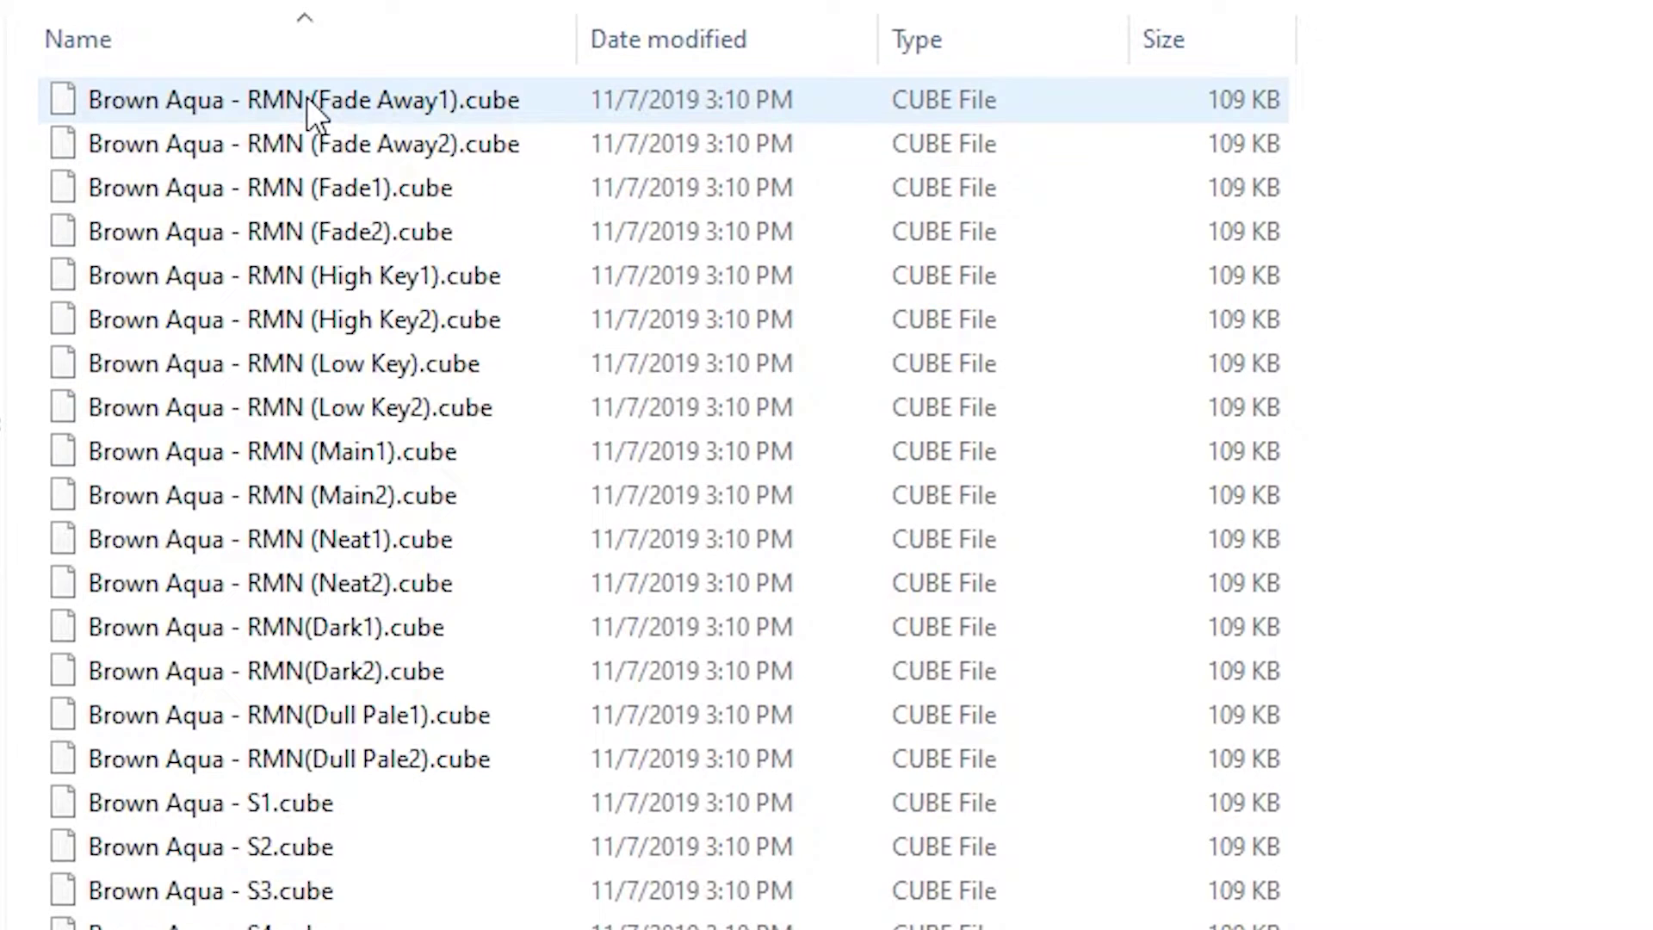
scroll(307, 96, down, 15)
scroll(307, 97, down, 8)
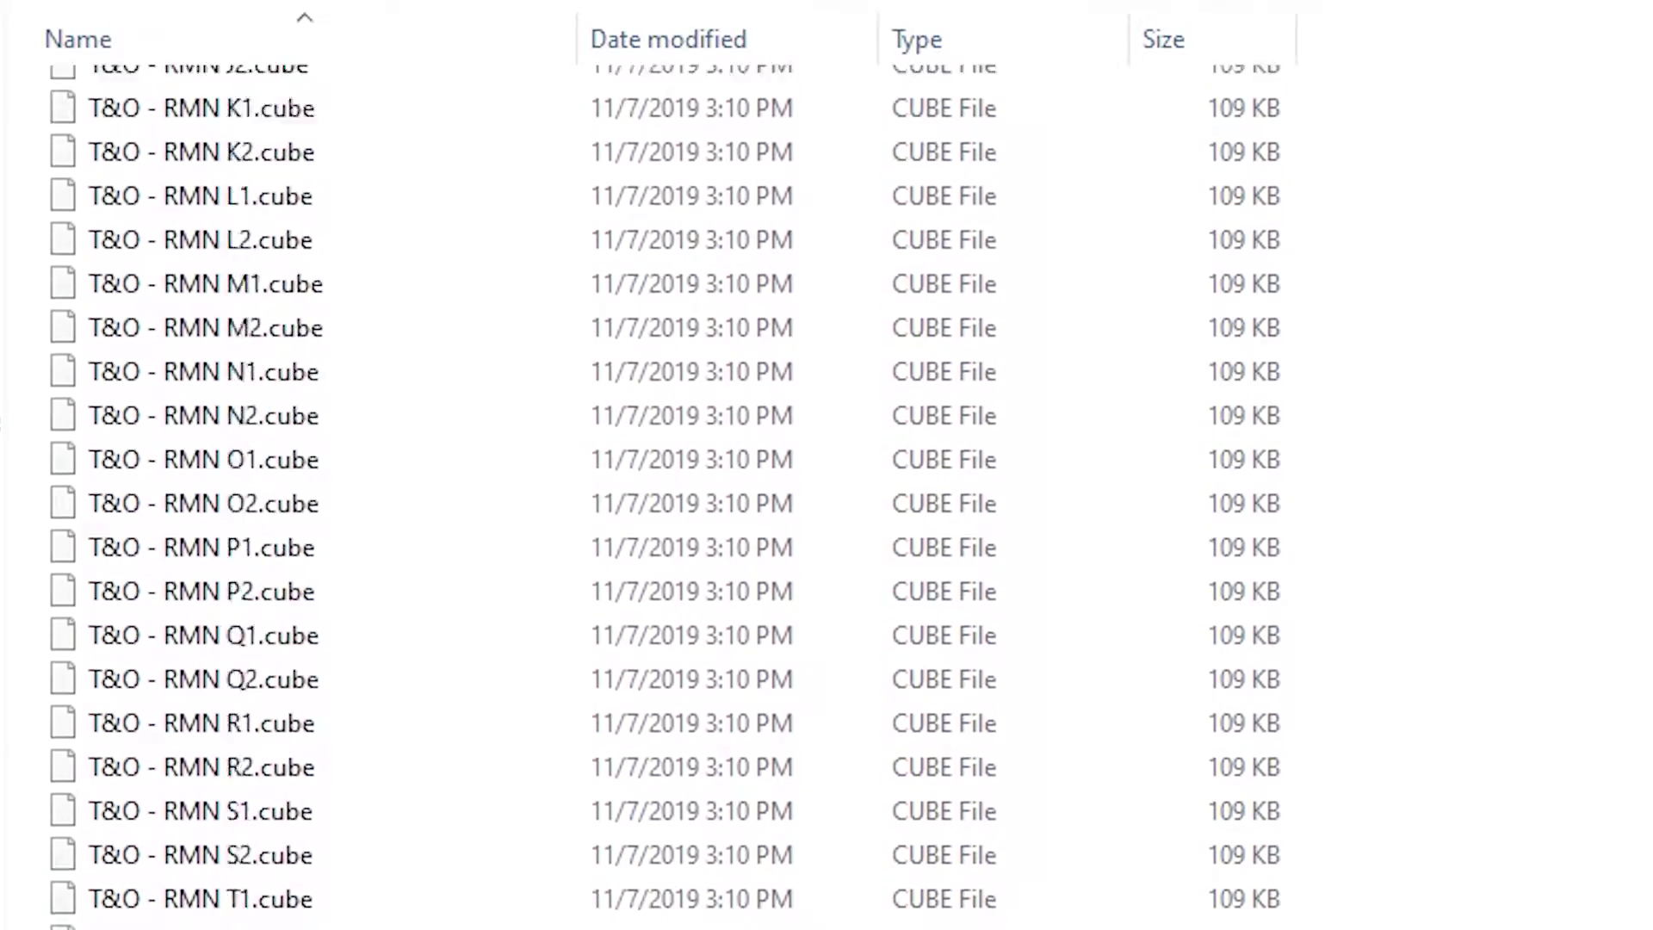
scroll(307, 98, down, 8)
scroll(306, 97, down, 8)
scroll(307, 97, down, 4)
scroll(306, 97, down, 8)
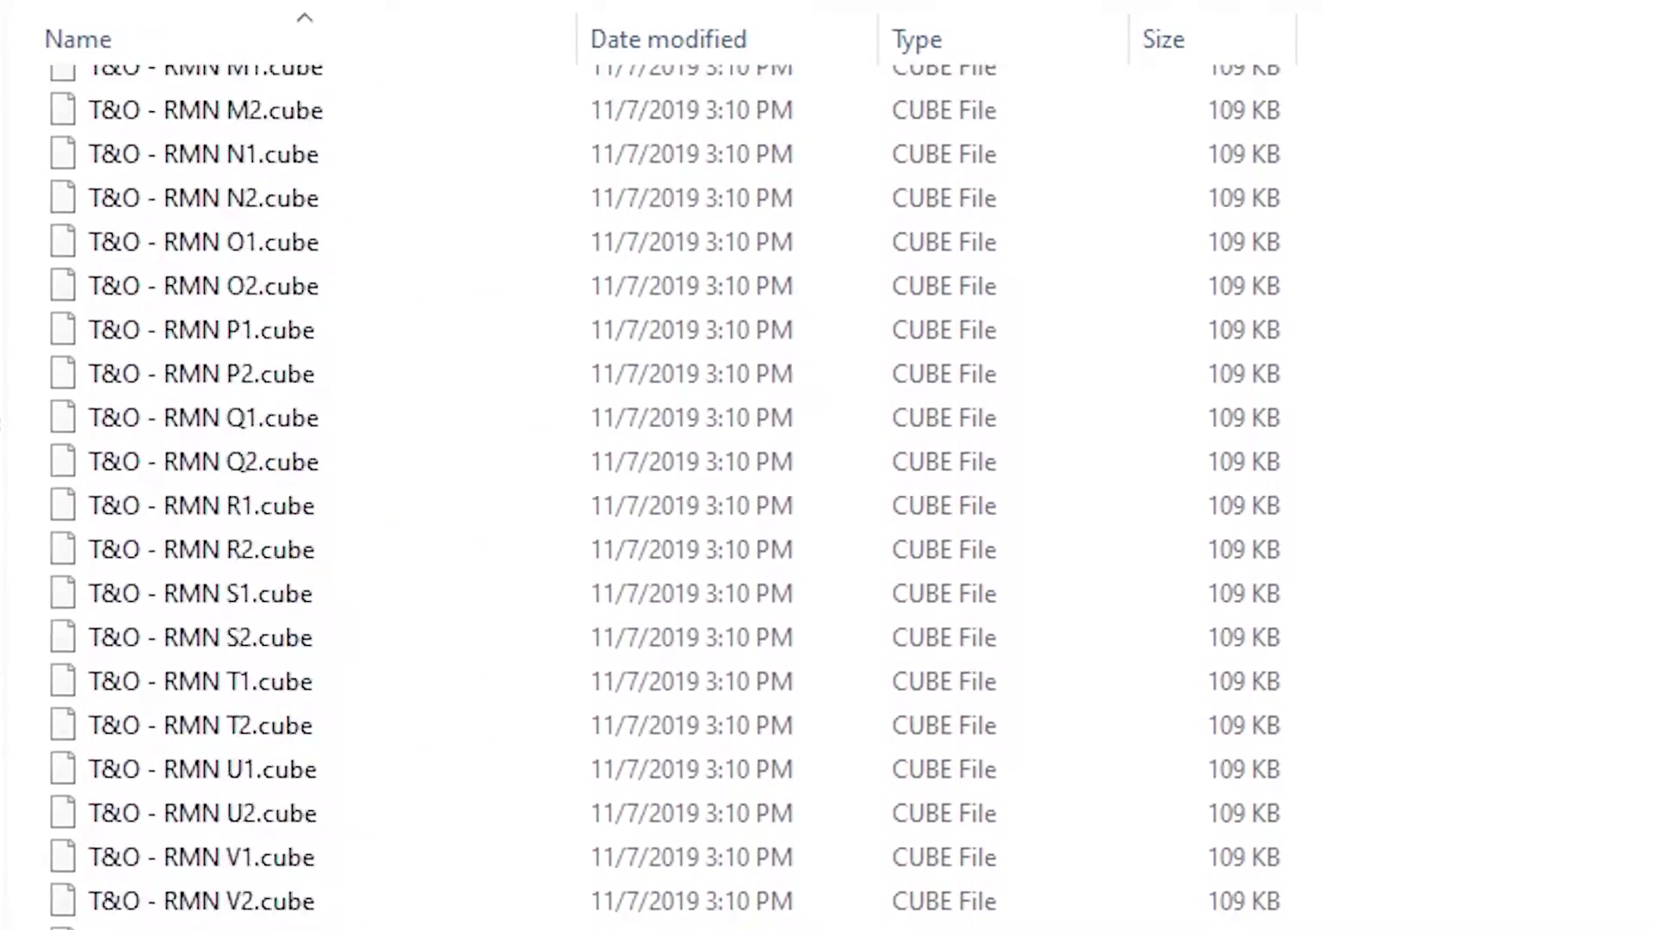
scroll(306, 97, up, 20)
scroll(306, 98, up, 4)
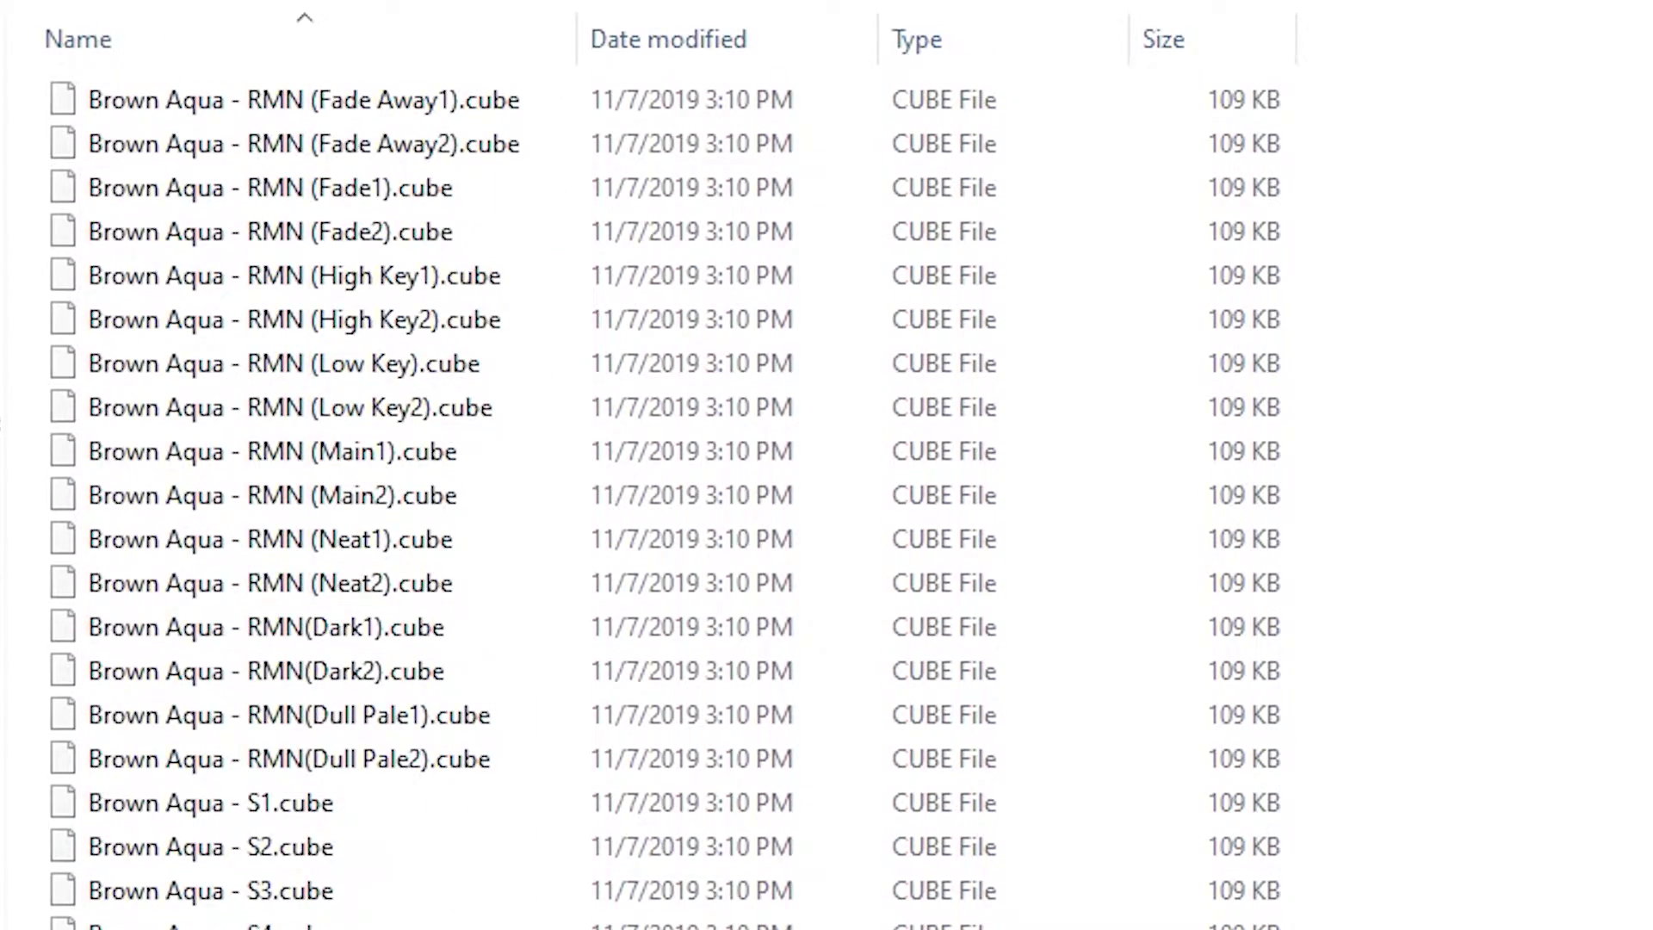
key(ctrl+a)
Copy the selected .cube files for pasting into Photoshop's Presets\3DLUTs folder.
right_click(239, 388)
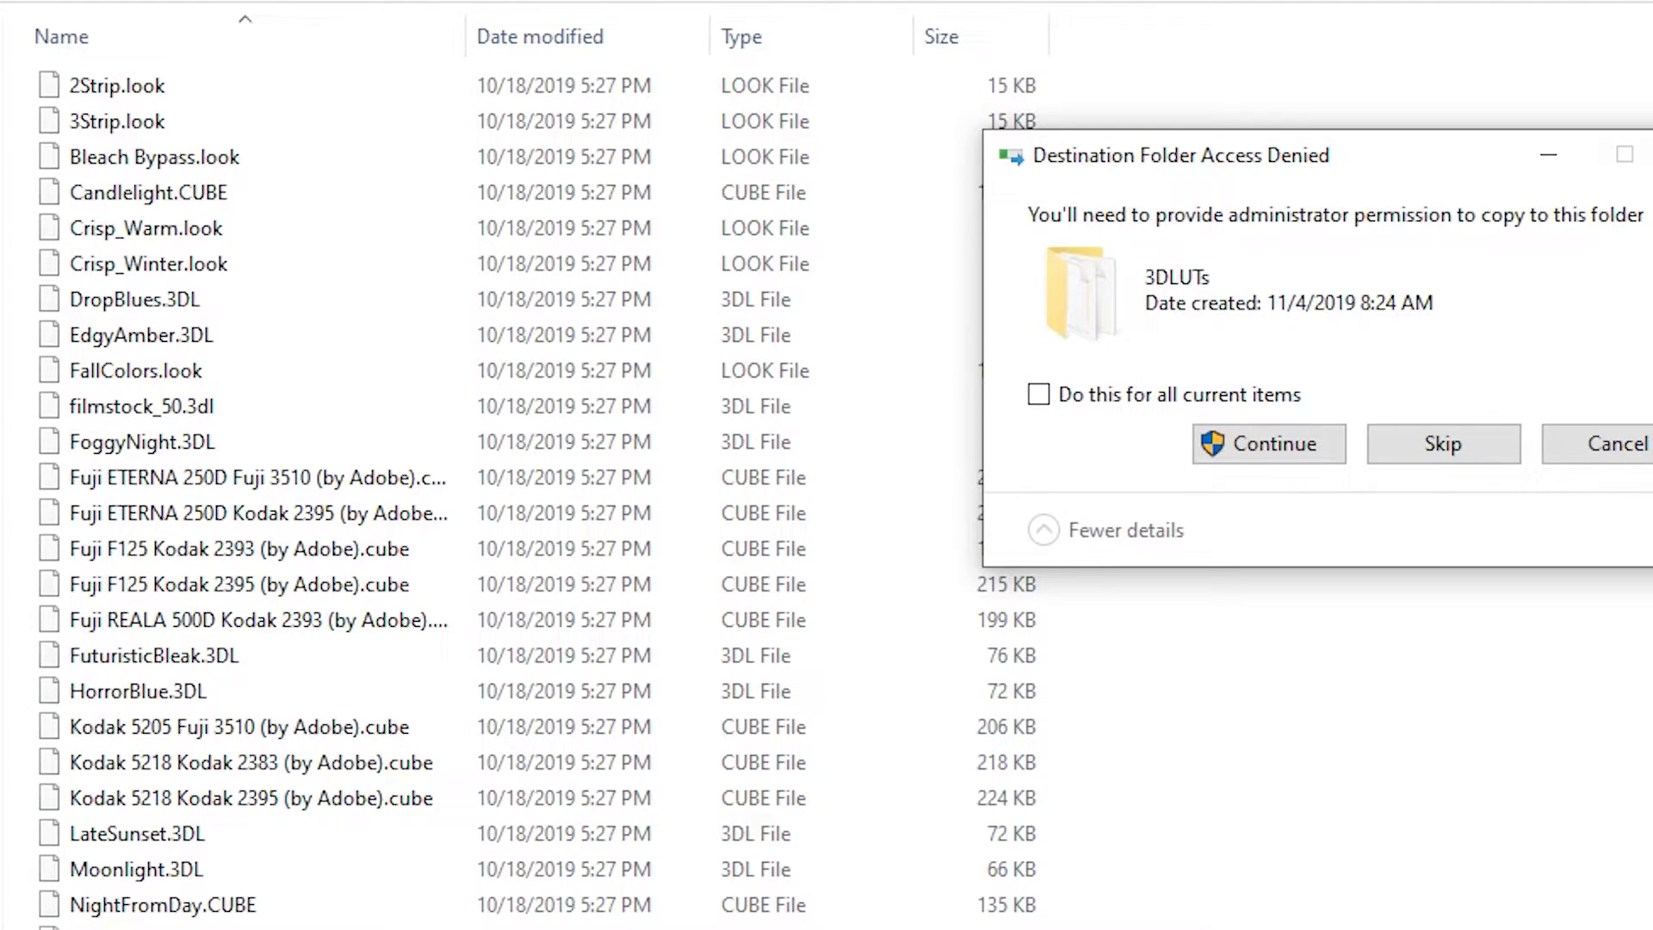
Grant administrator permission for all remaining .cube files, then clear the file selection.
click(1269, 444)
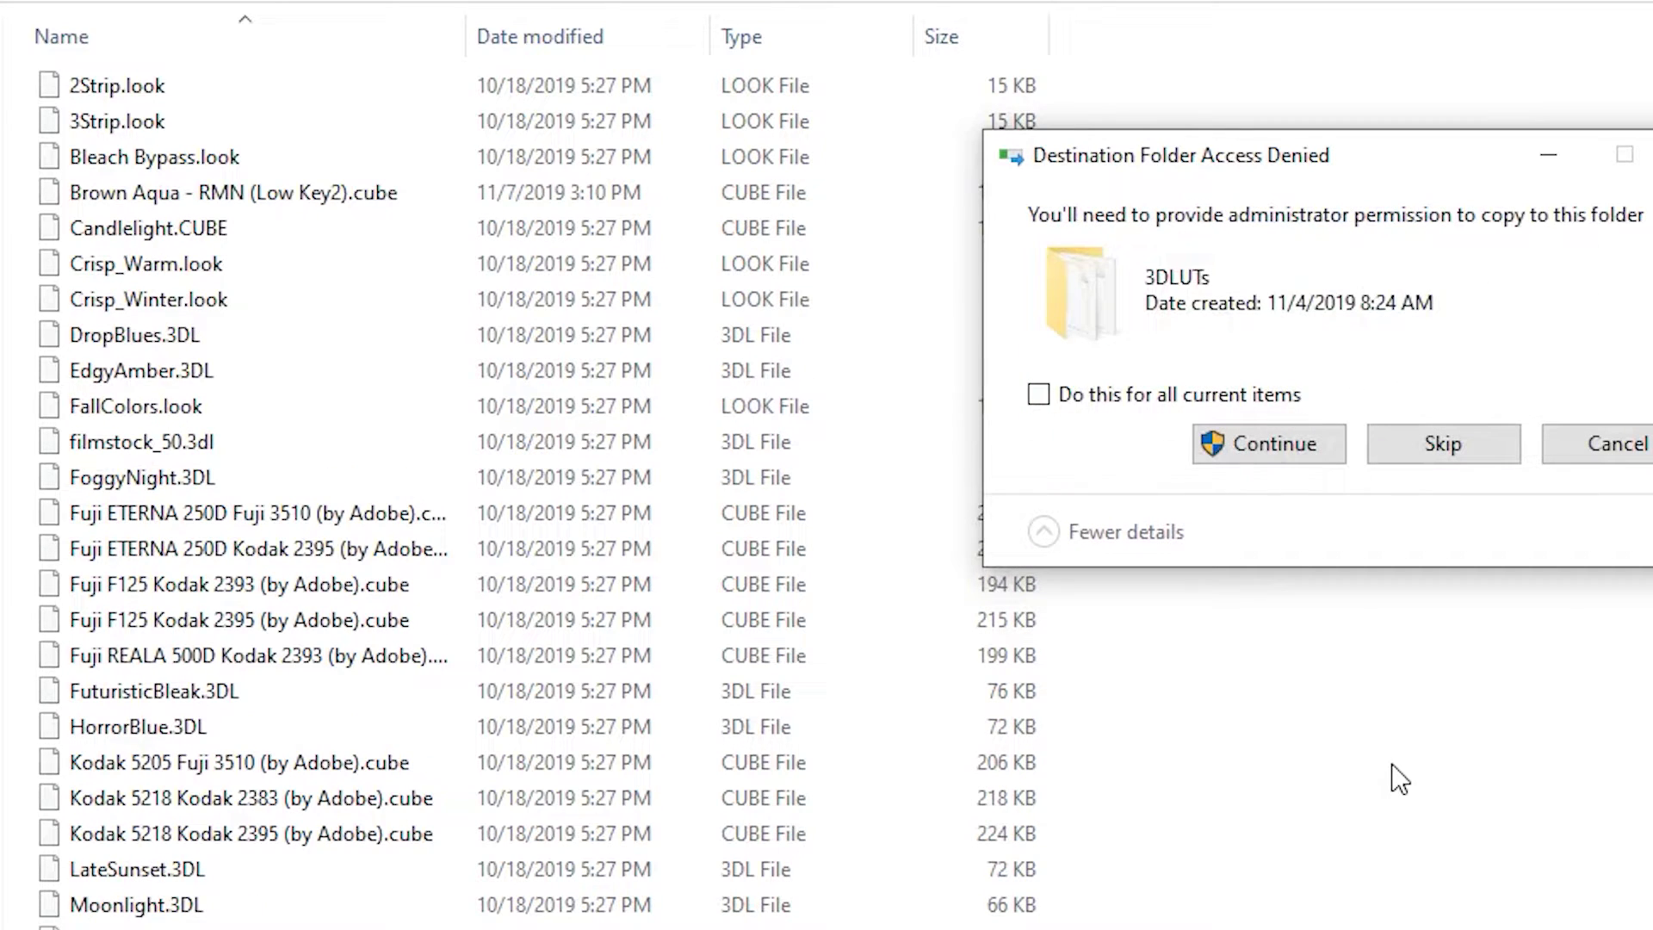
click(1039, 394)
click(1270, 444)
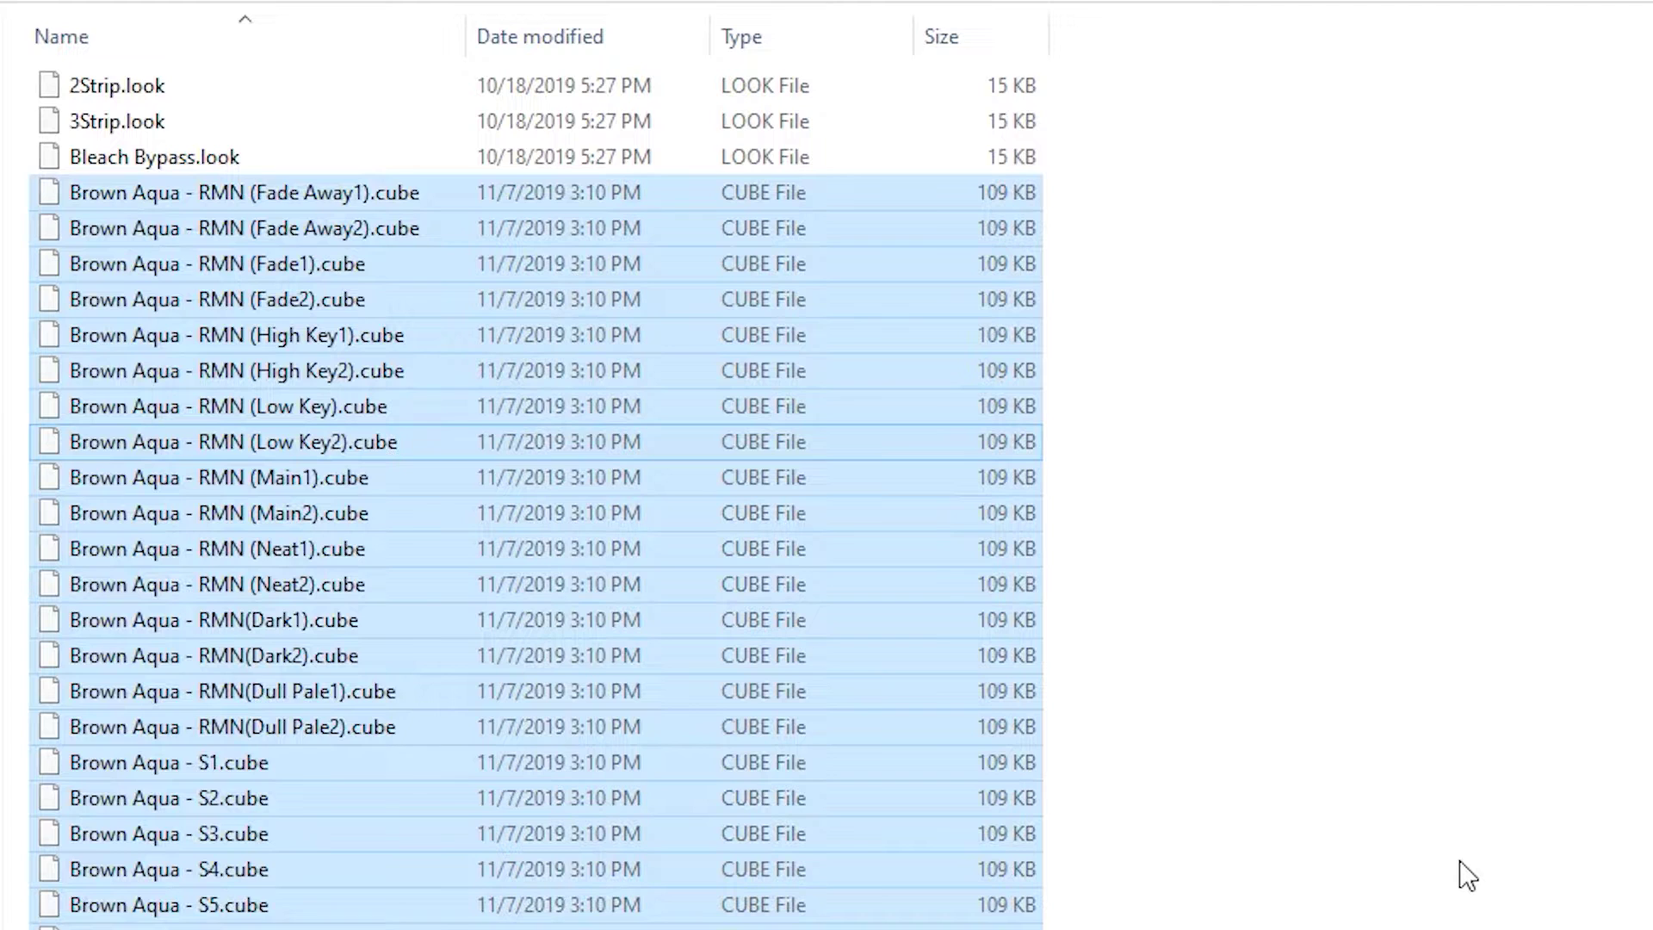
scroll(1460, 831, down, 8)
scroll(1460, 831, down, 8)
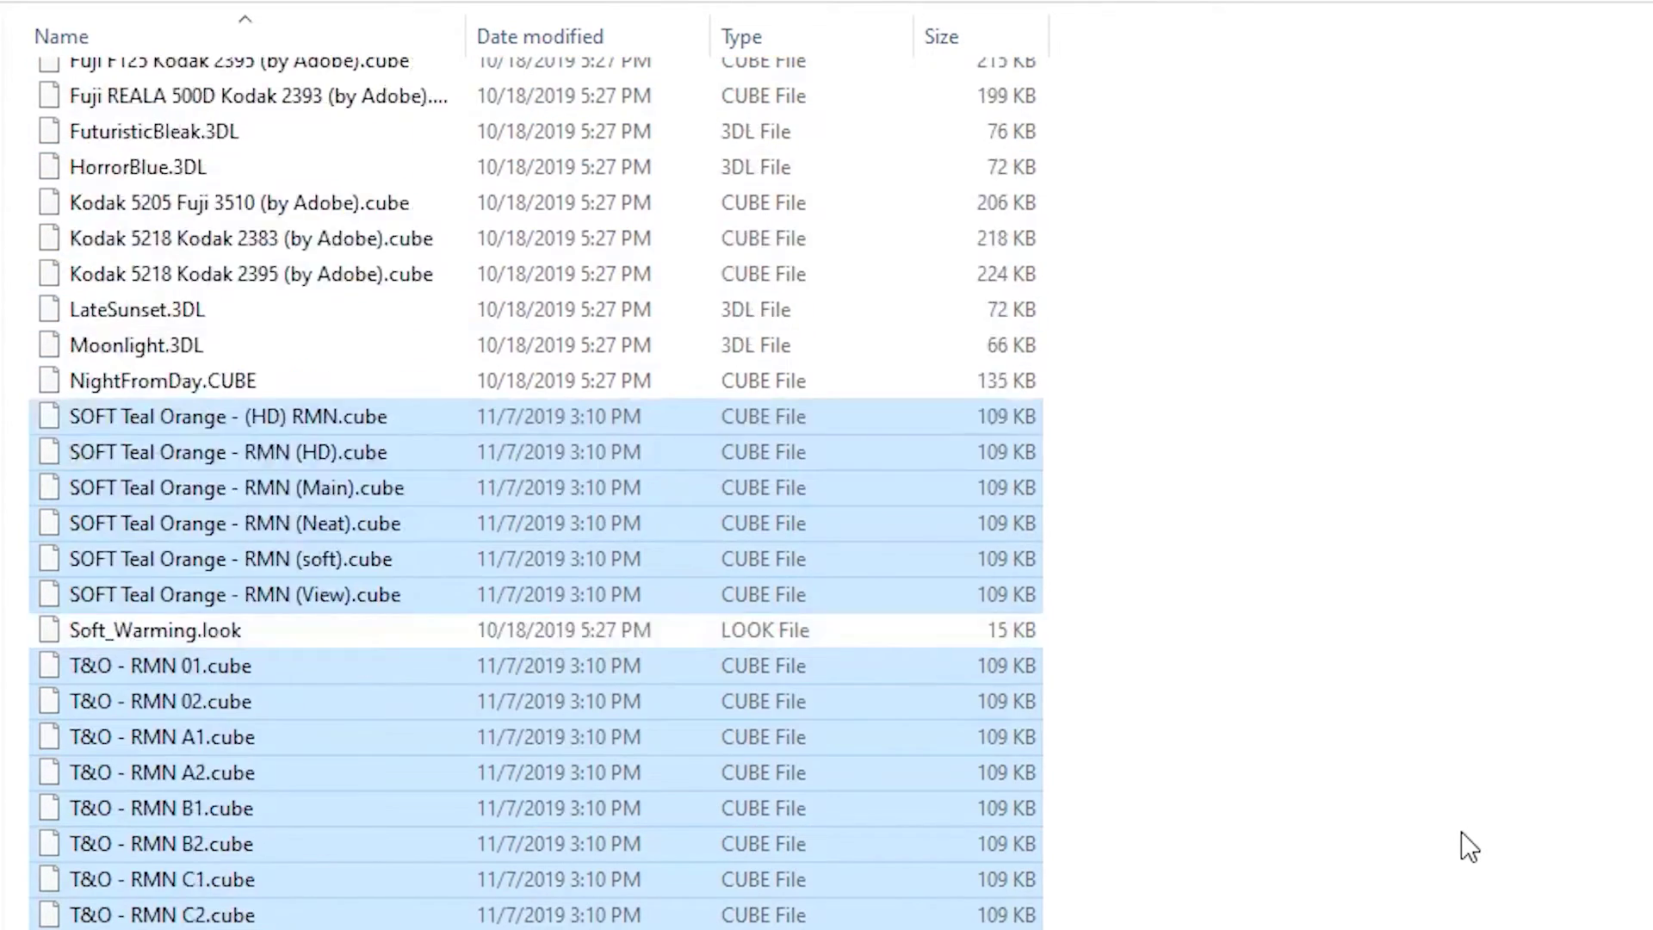
scroll(1460, 831, down, 8)
scroll(1465, 834, down, 3)
scroll(1474, 844, down, 3)
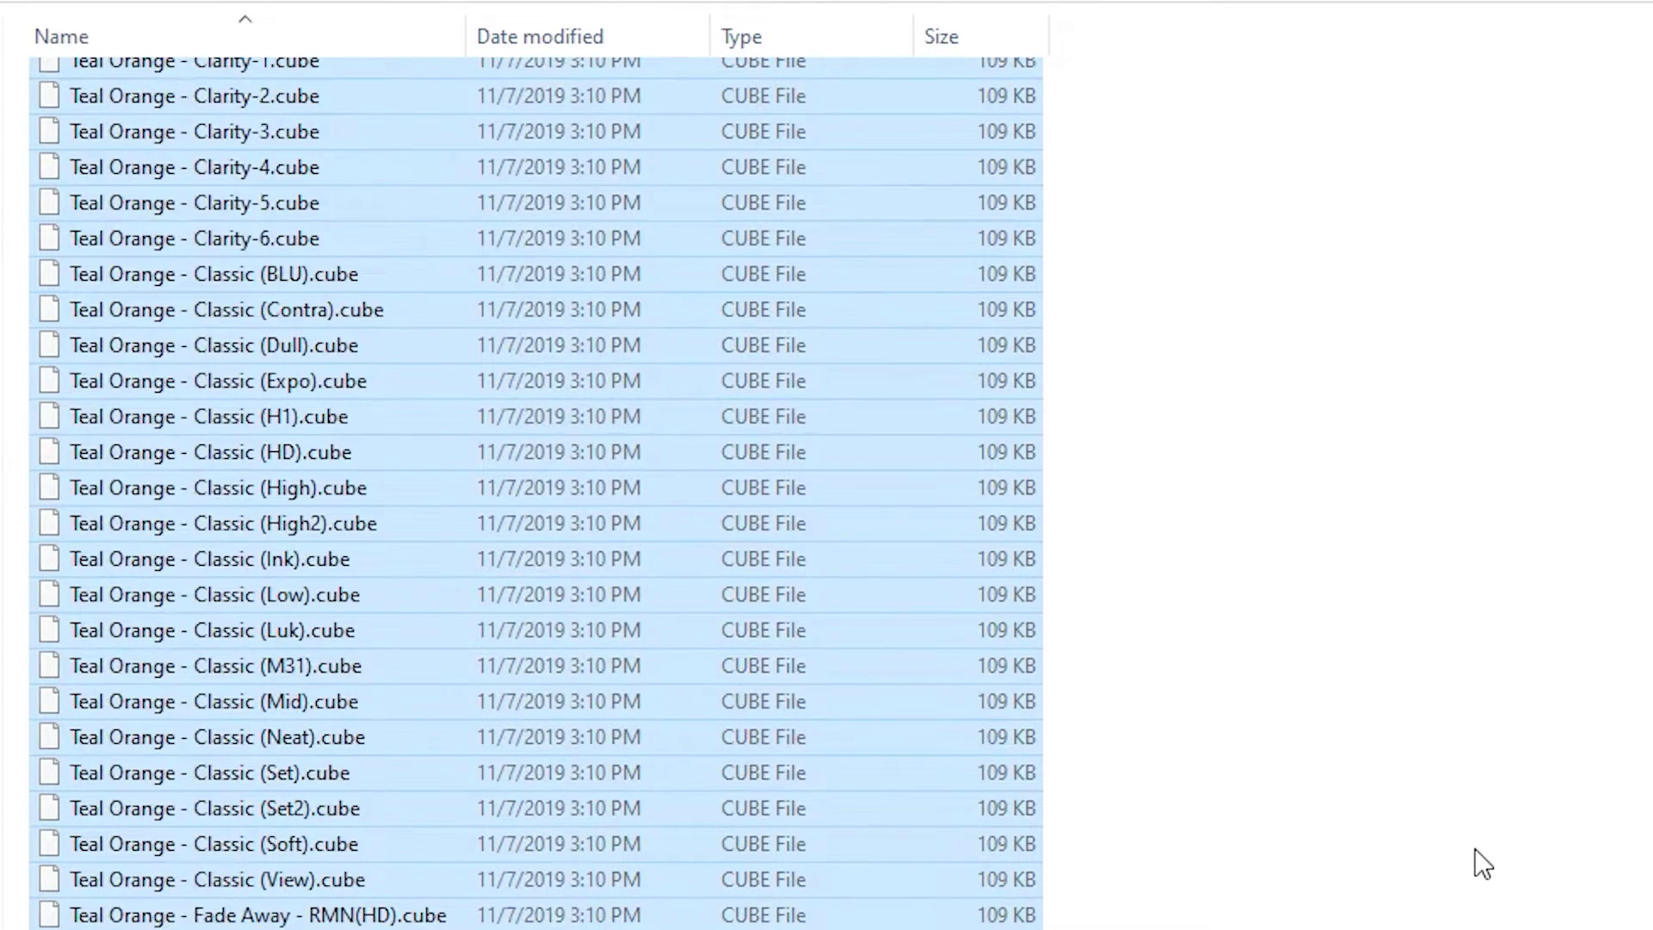
click(1475, 848)
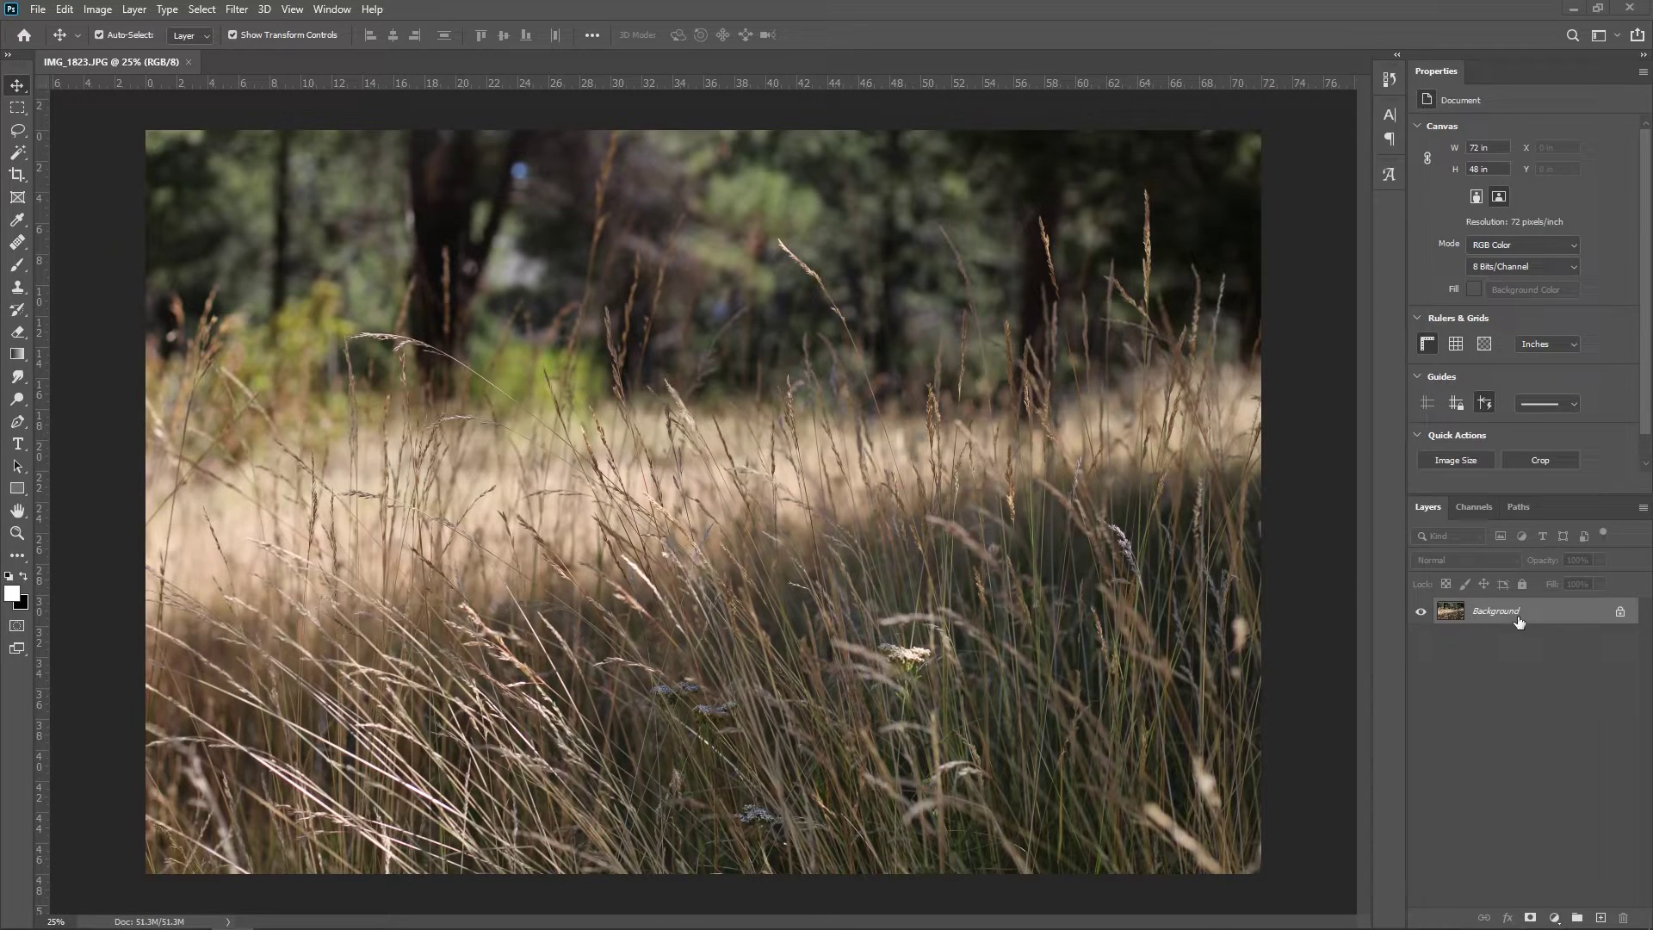
Add a Color Lookup layer, try Brown Aqua - S4, then settle on Brown Aqua - S12.
click(1553, 920)
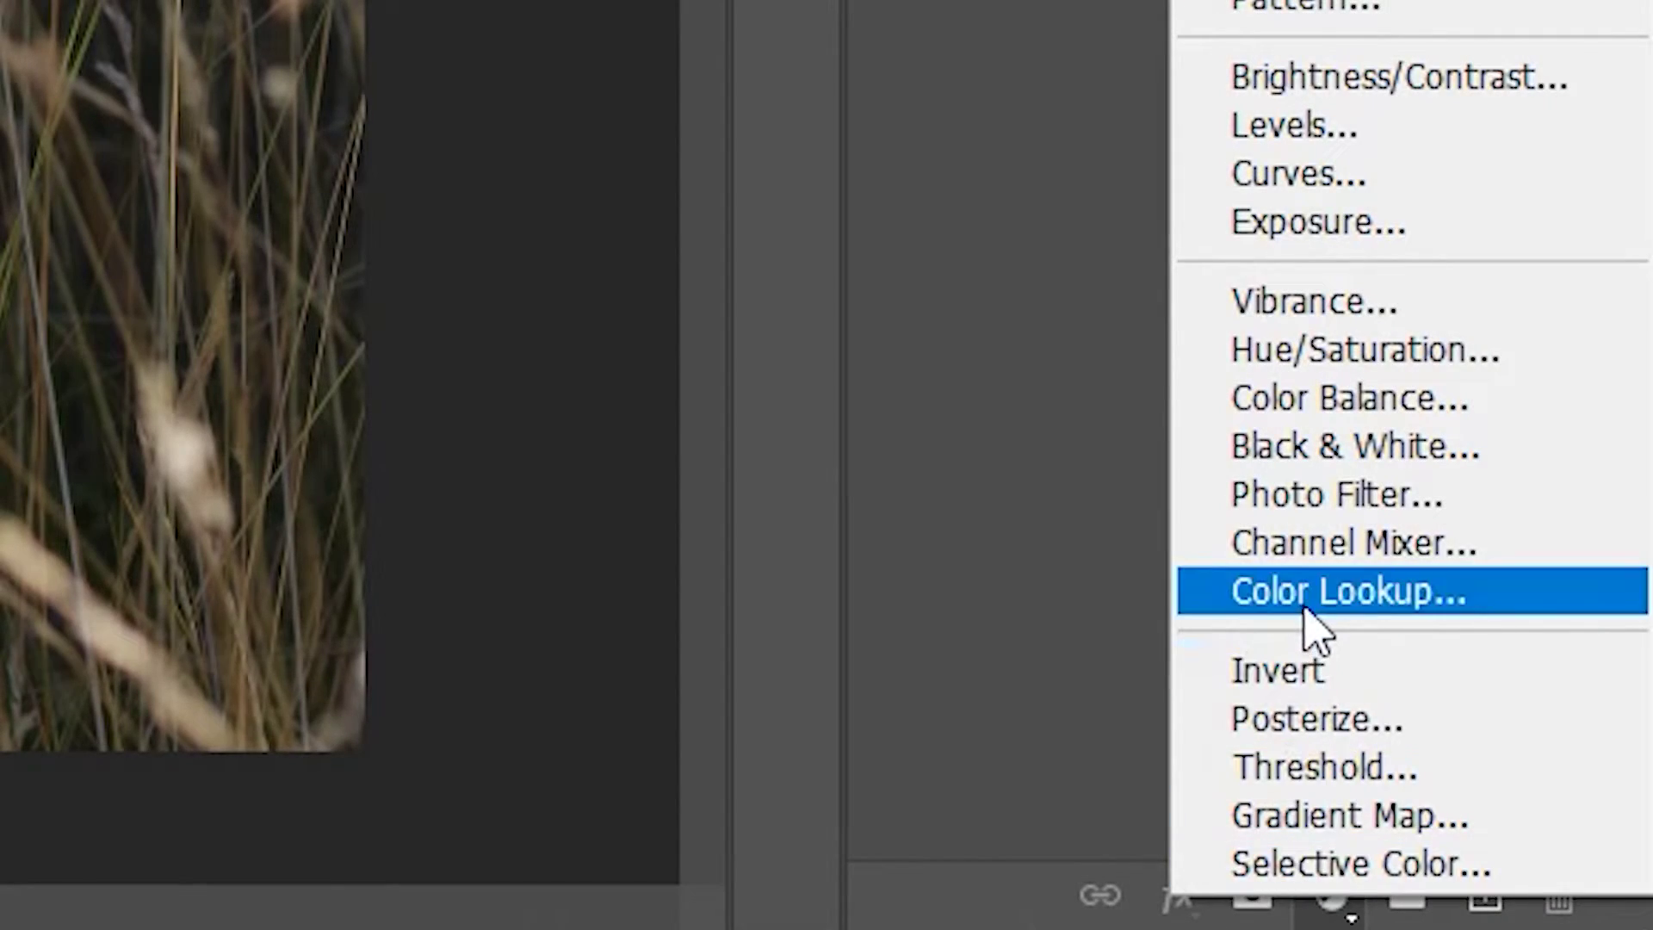
click(1315, 608)
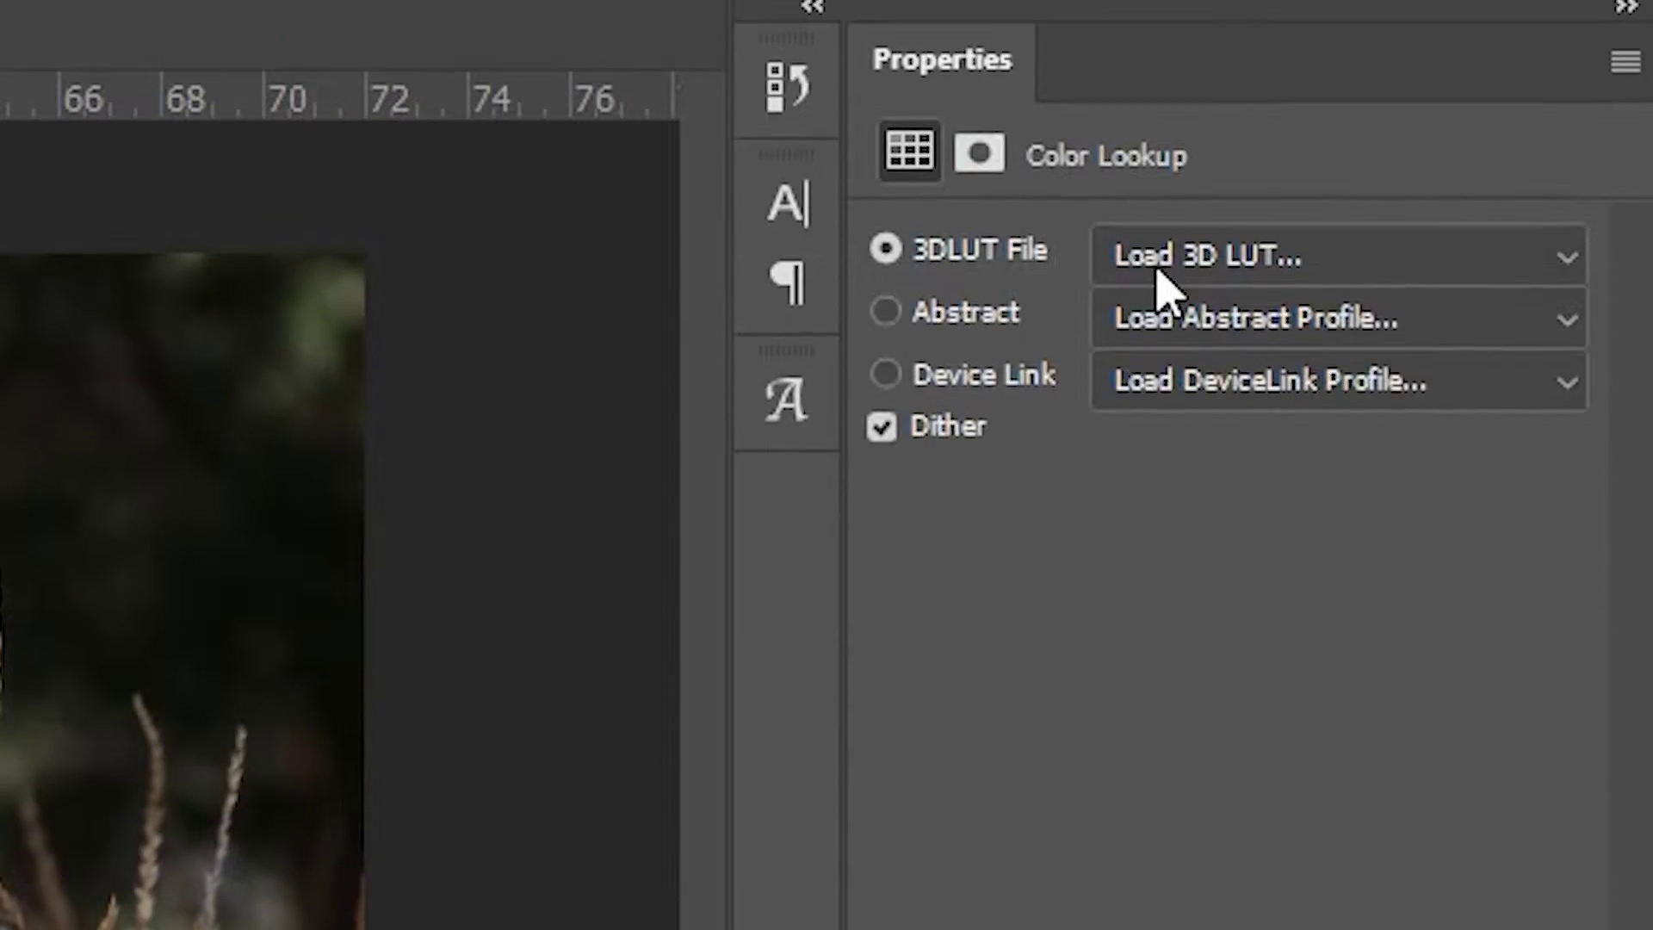
click(1158, 272)
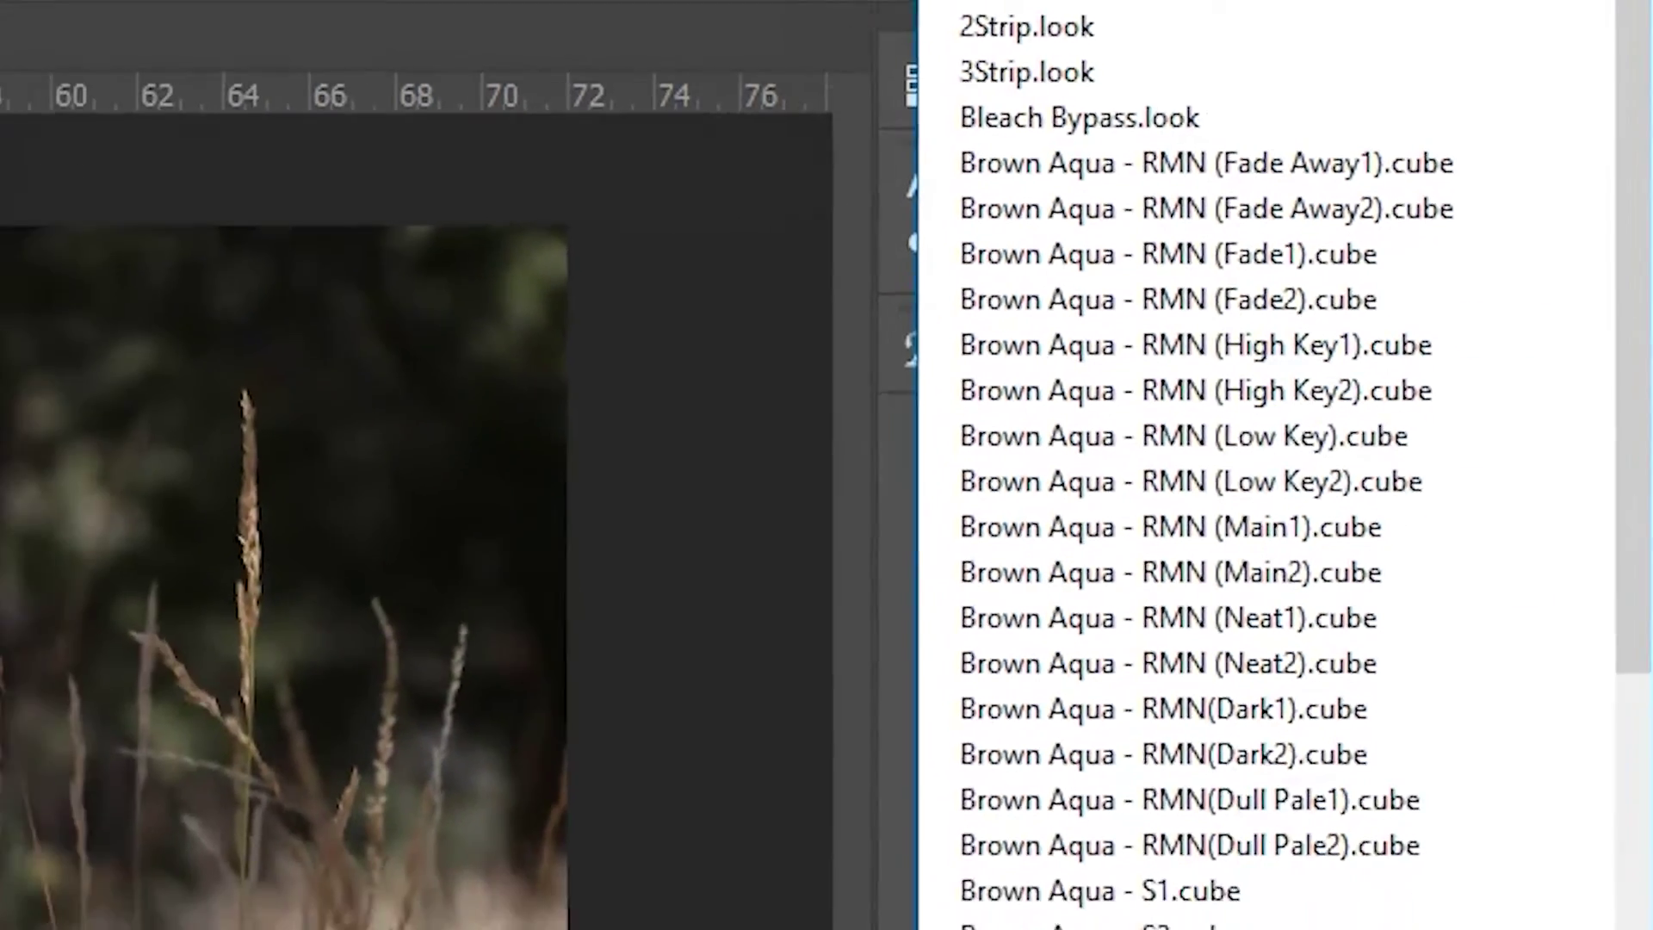
click(1169, 904)
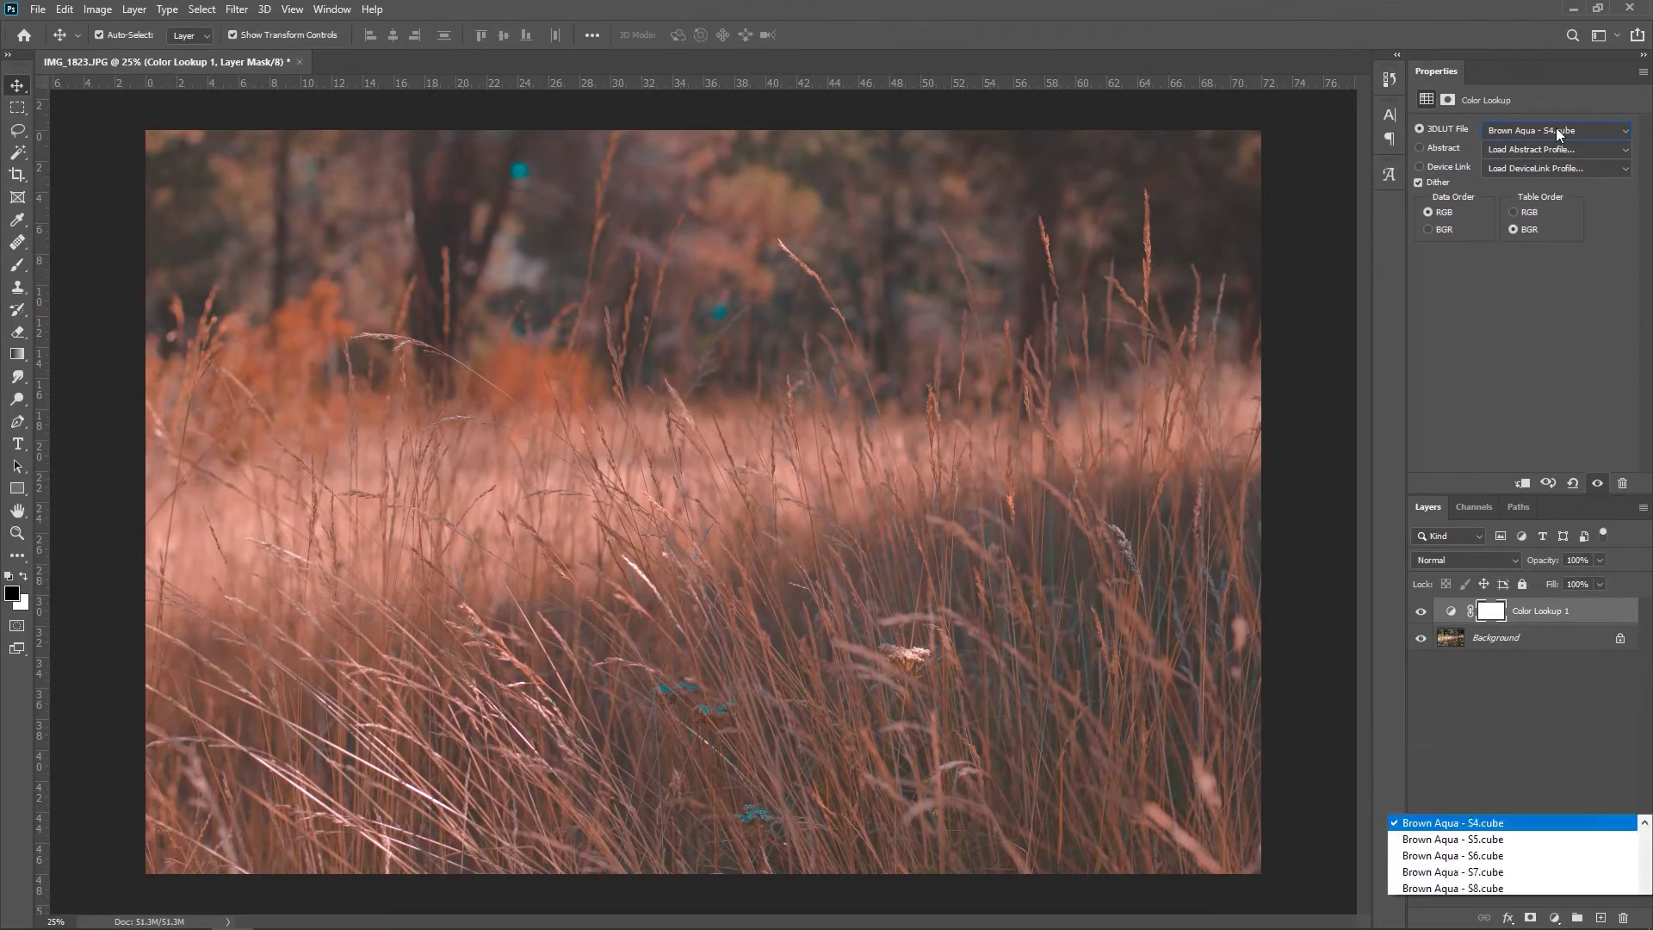
click(1556, 128)
click(1502, 148)
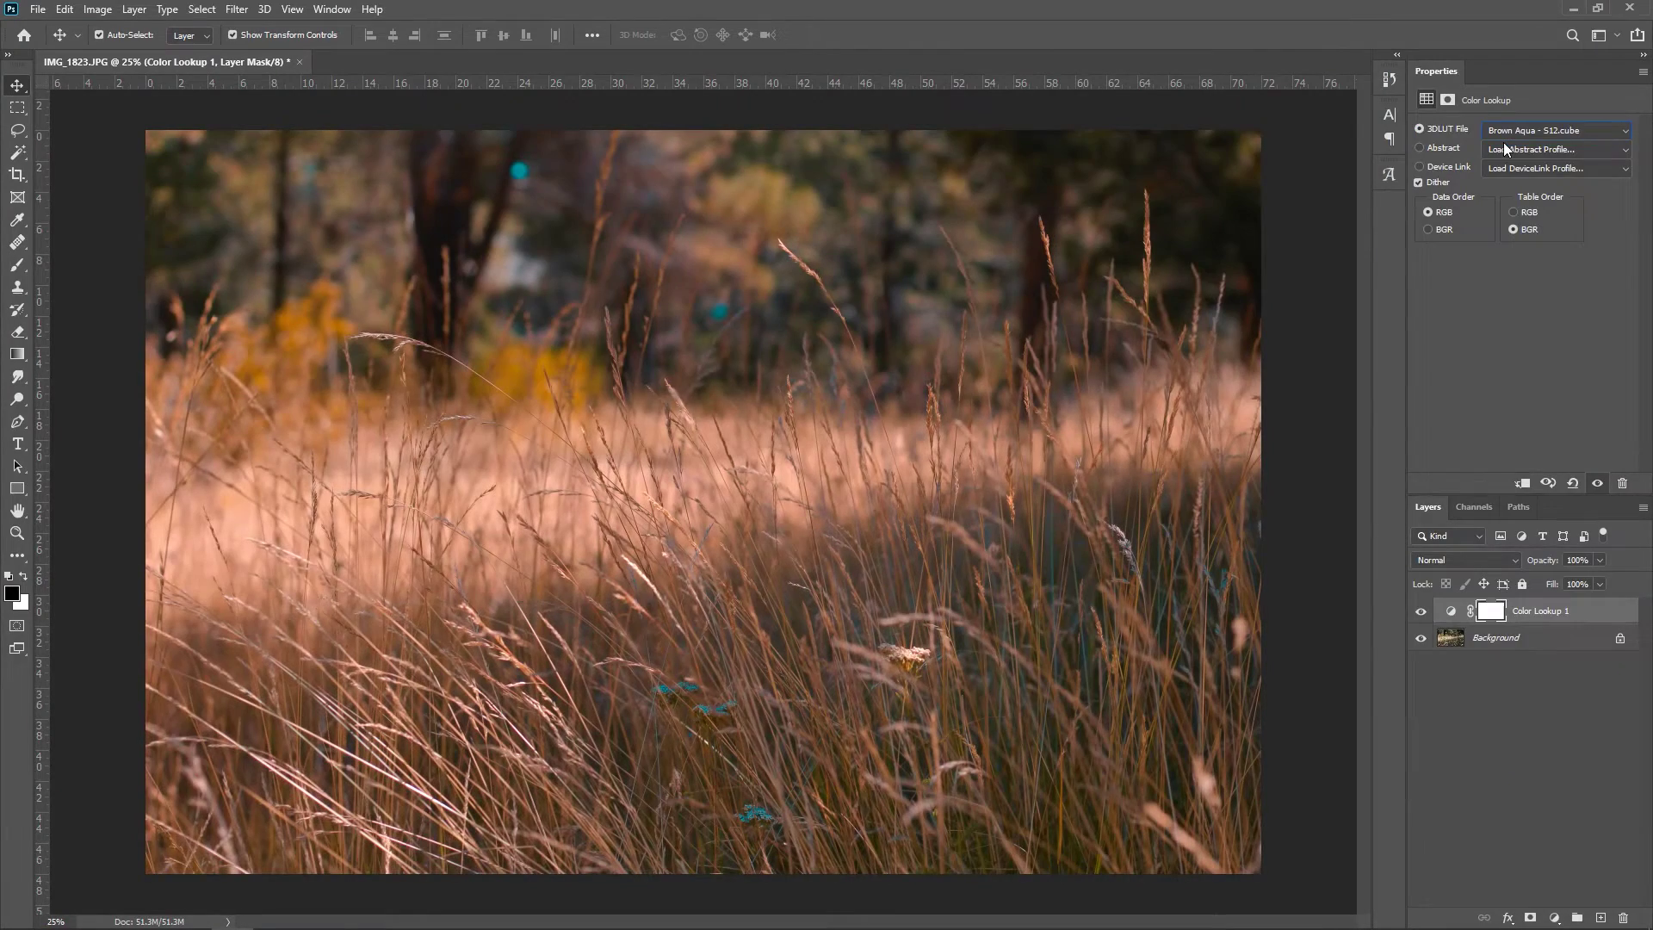
Set opacity to 100%, switch to Teal Orange - RMN (HD), then lower opacity to about 49%.
click(1518, 127)
scroll(1516, 517, down, 2)
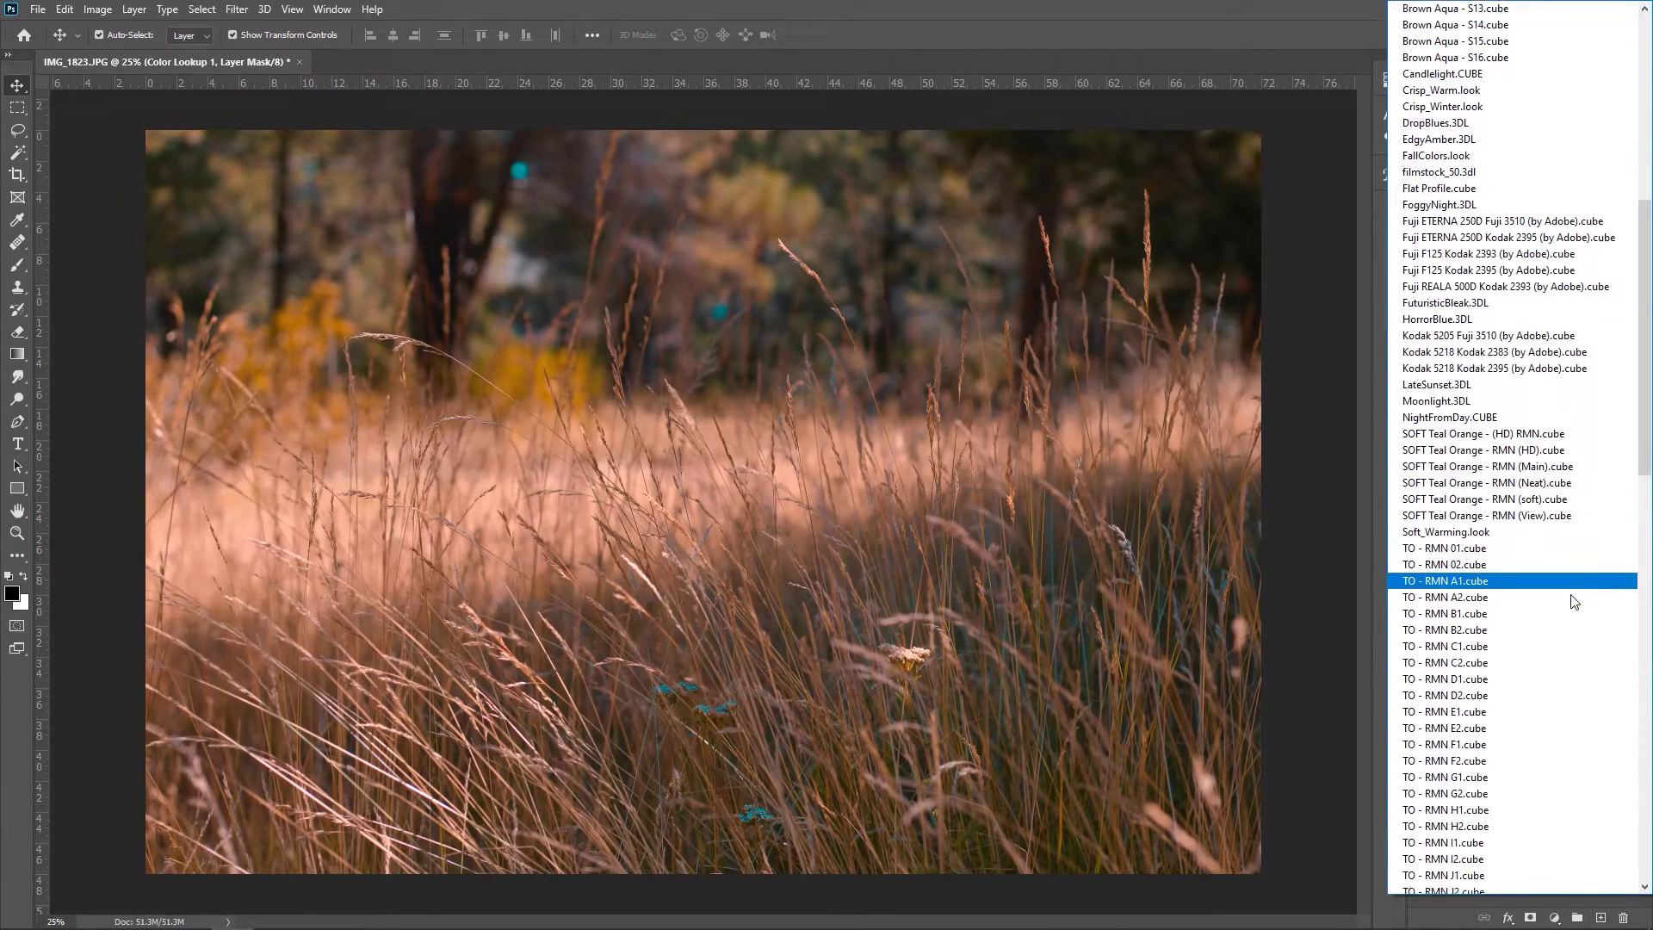
click(1563, 299)
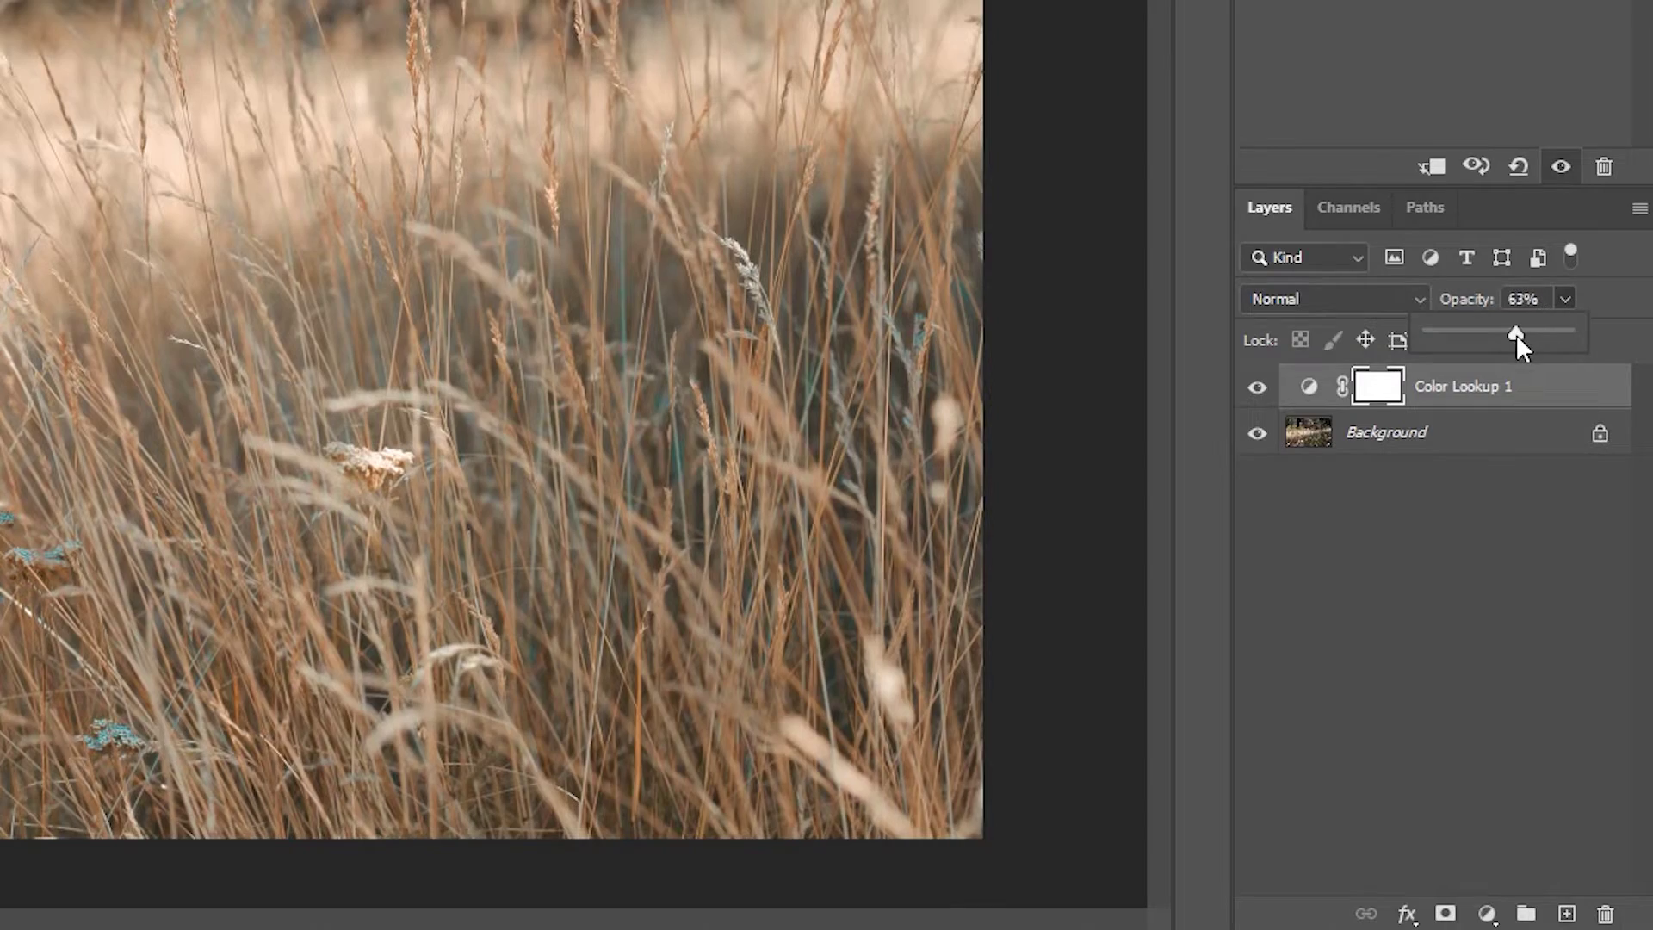
drag(1516, 334, 1605, 330)
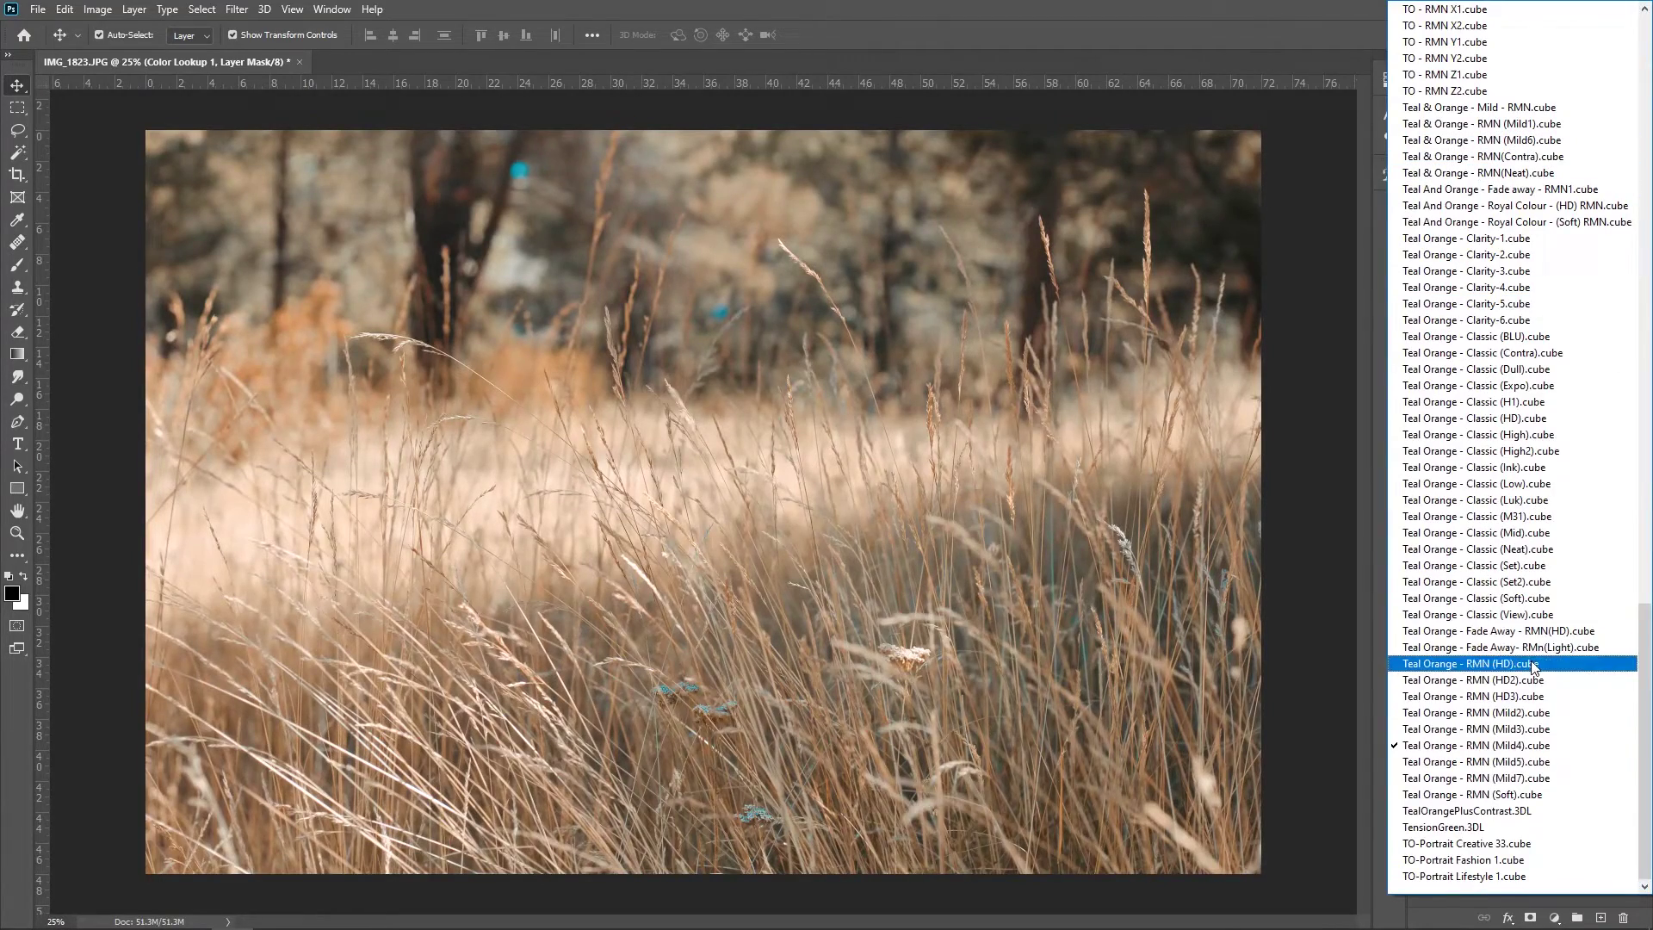
click(1534, 664)
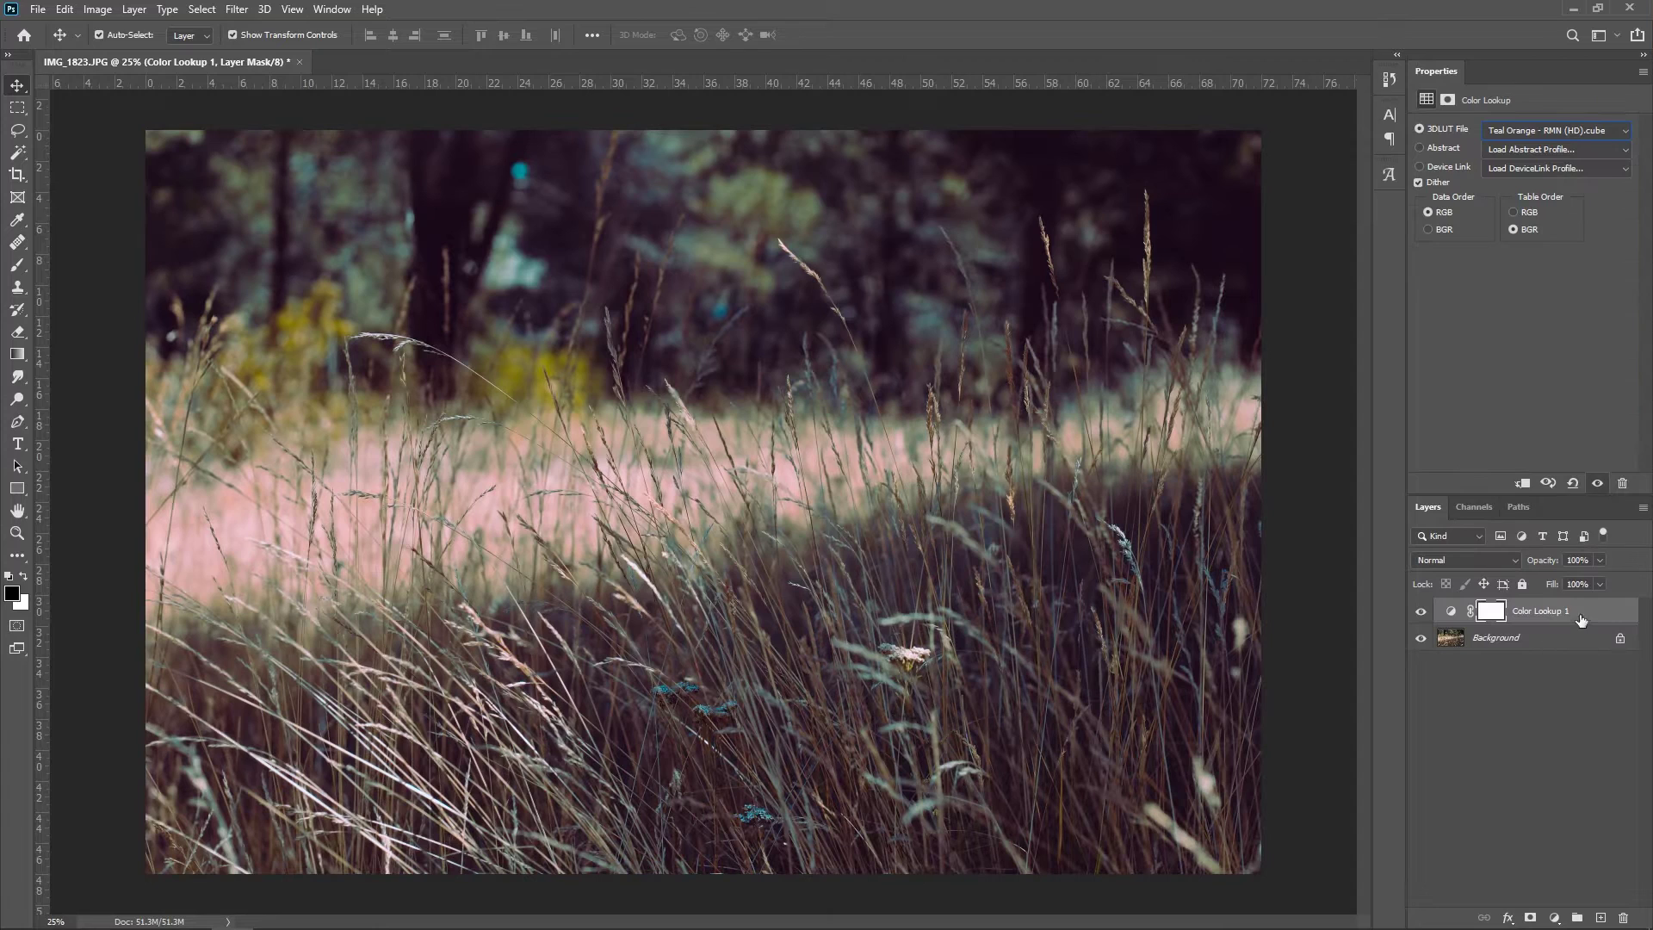
click(1600, 560)
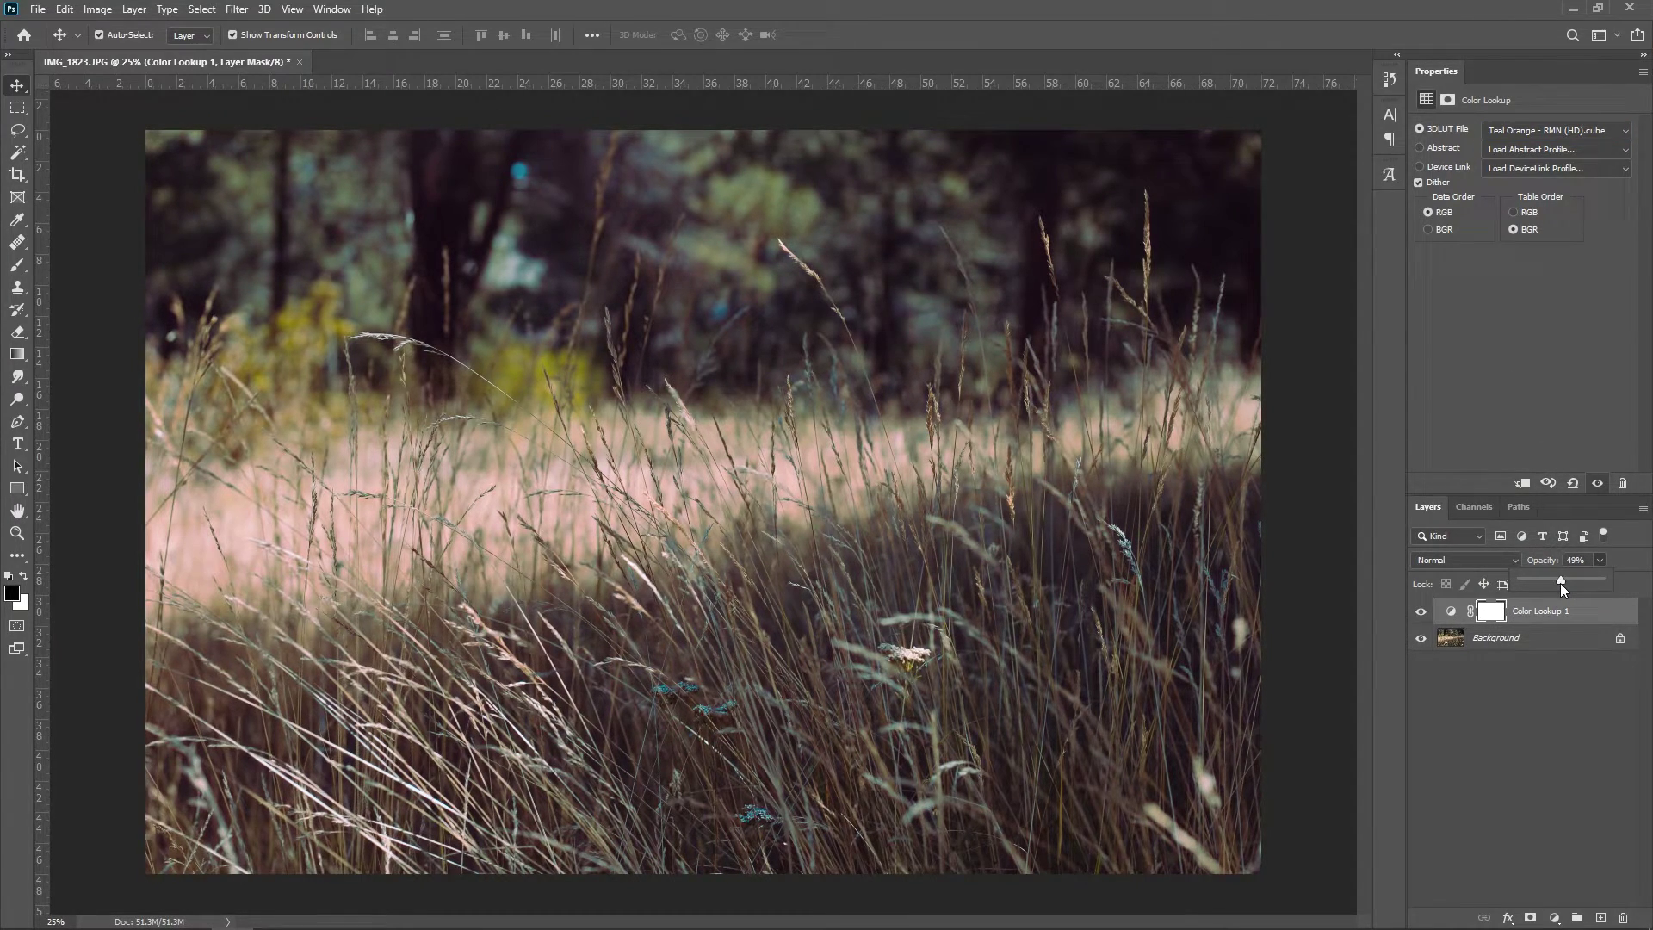